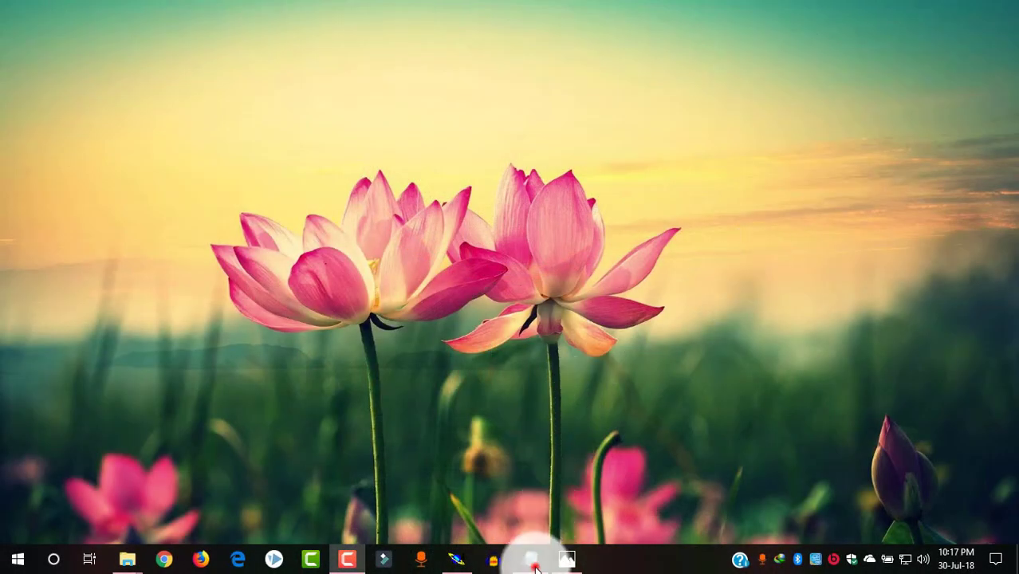
Open the CAD Class 2.txt notes in Notepad from the taskbar
click(530, 558)
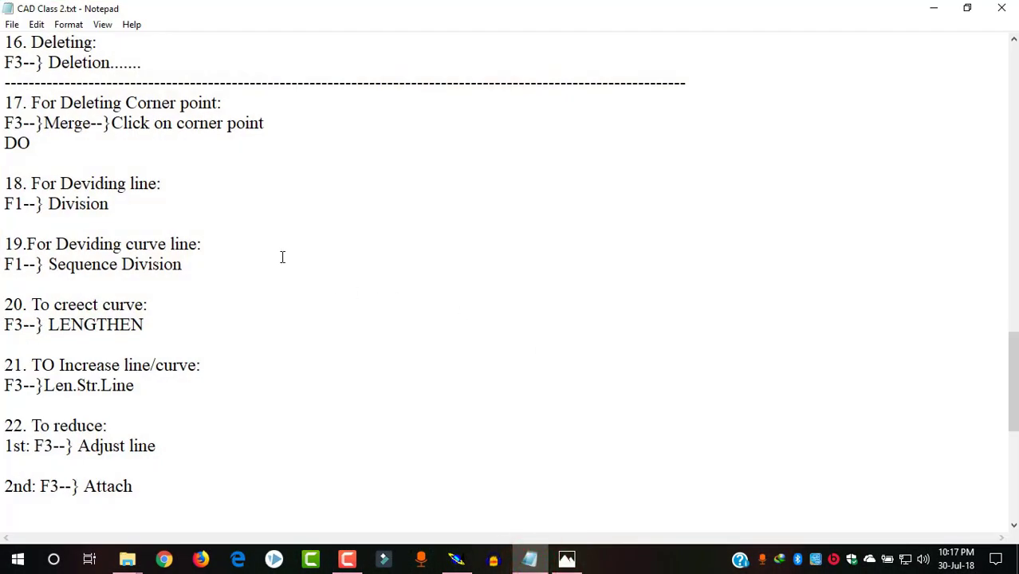
click(6, 104)
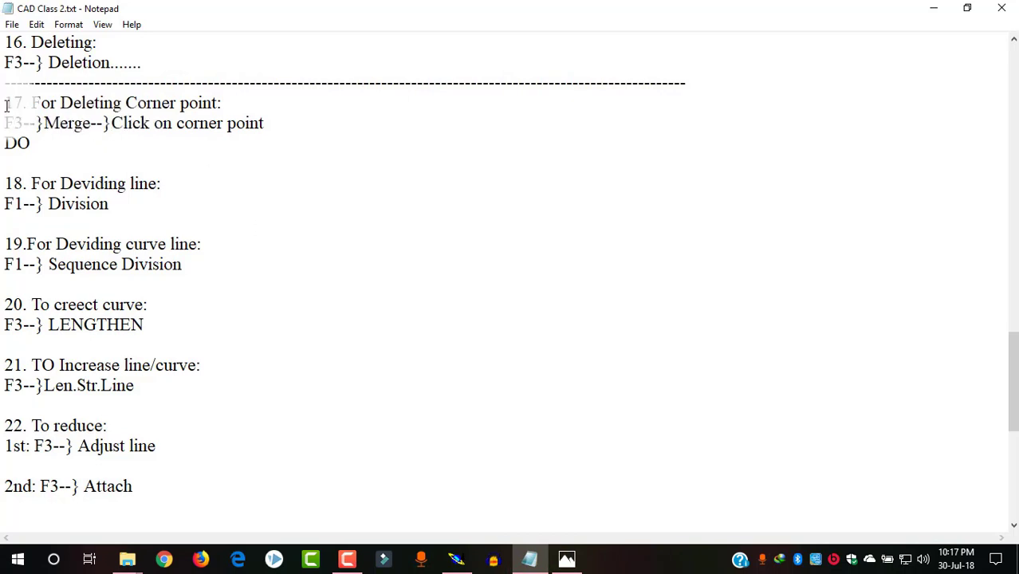
drag(5, 104, 35, 486)
scroll(43, 405, down, 3)
click(43, 404)
scroll(43, 405, up, 7)
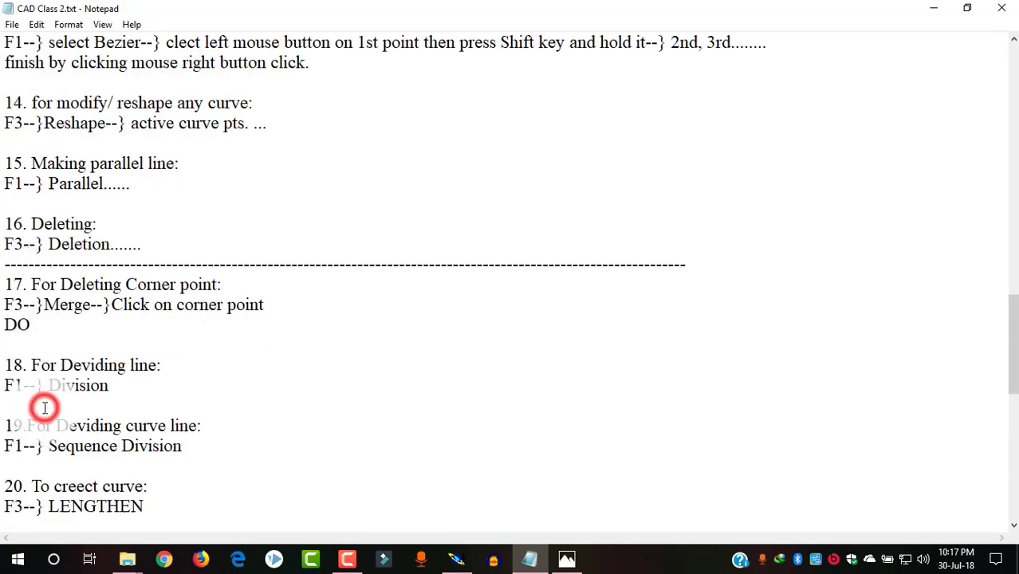
scroll(23, 285, down, 4)
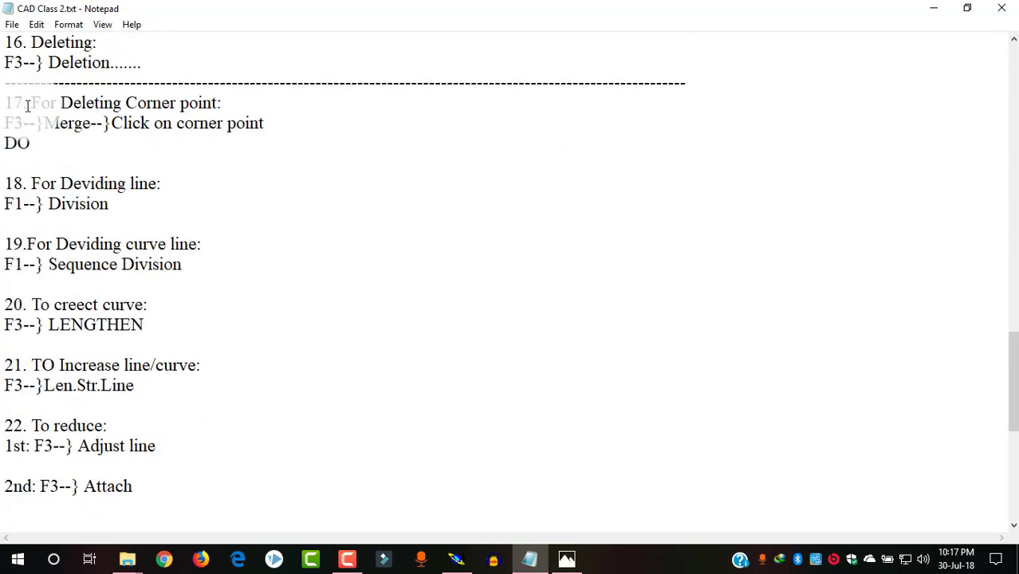
click(6, 101)
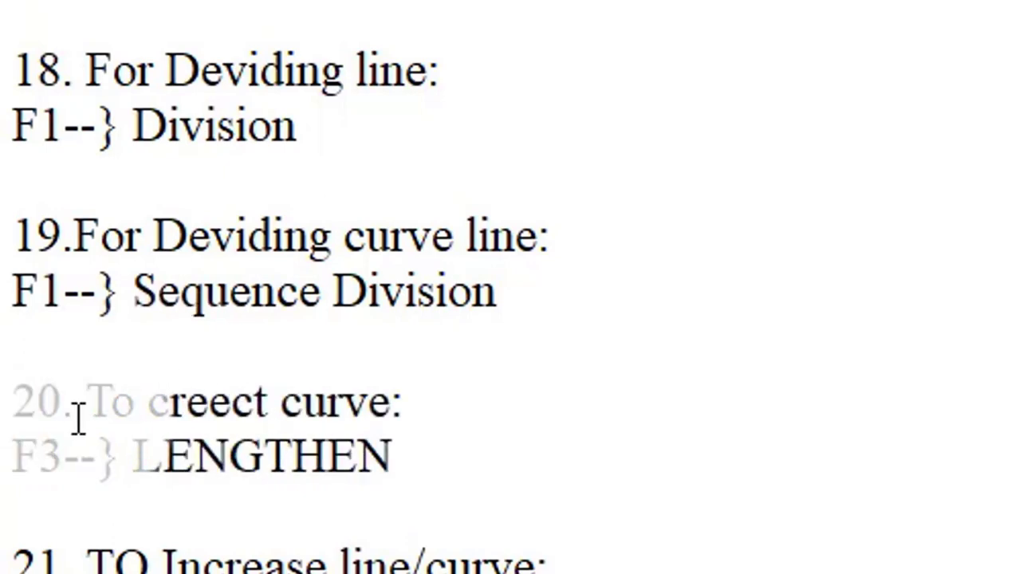
scroll(78, 419, down, 3)
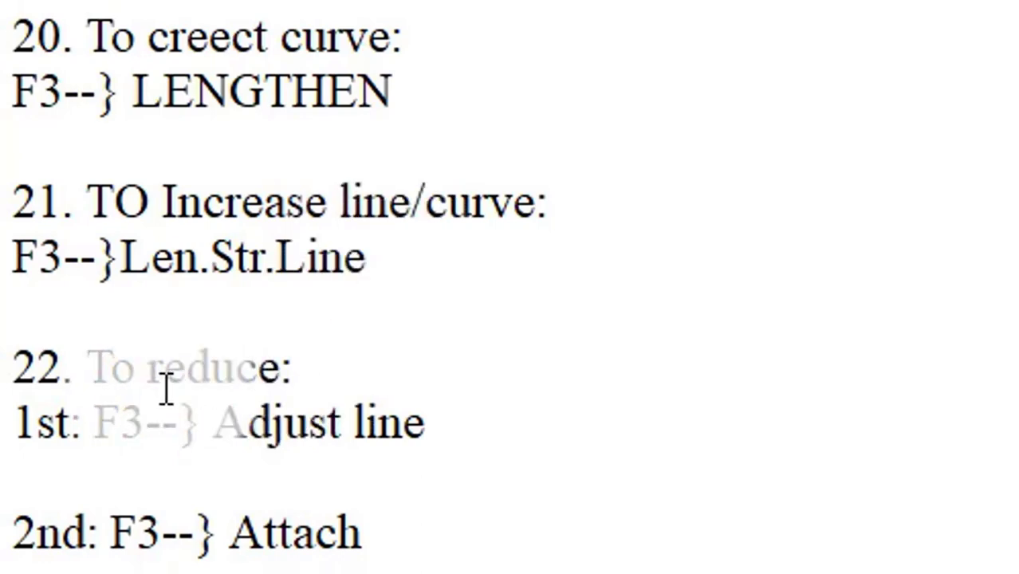
scroll(166, 391, down, 3)
scroll(170, 391, down, 3)
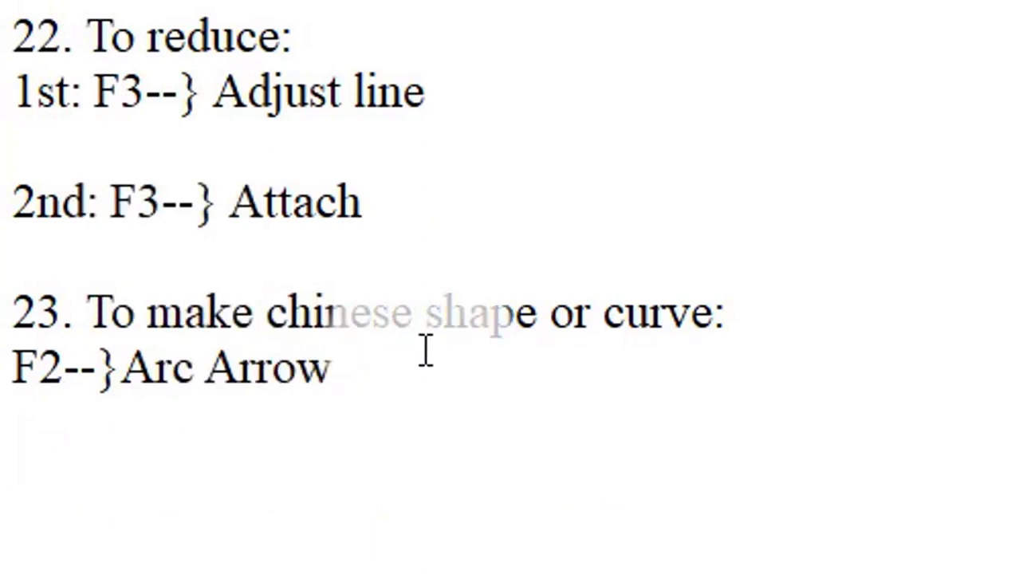
scroll(425, 352, up, 6)
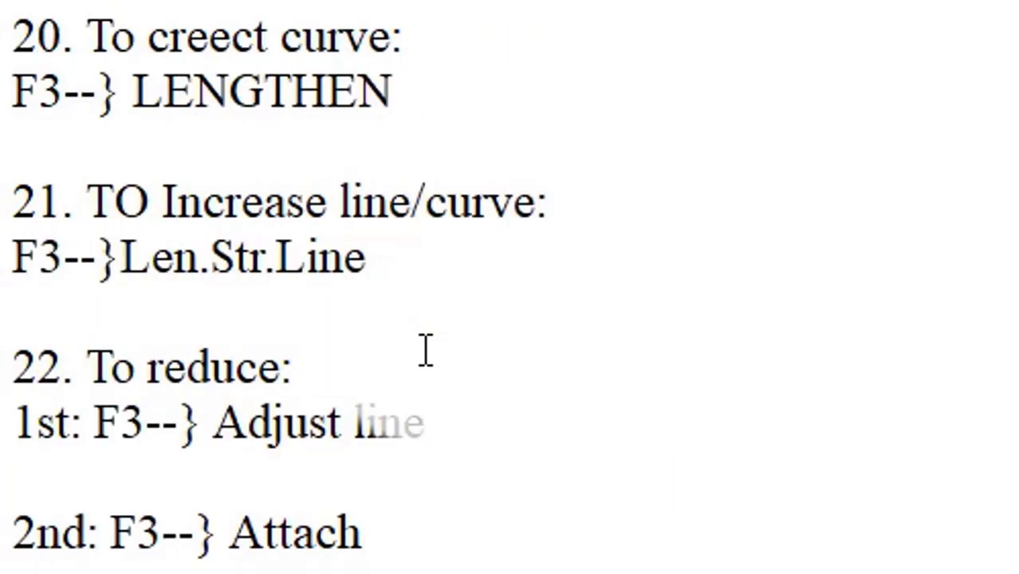
click(180, 152)
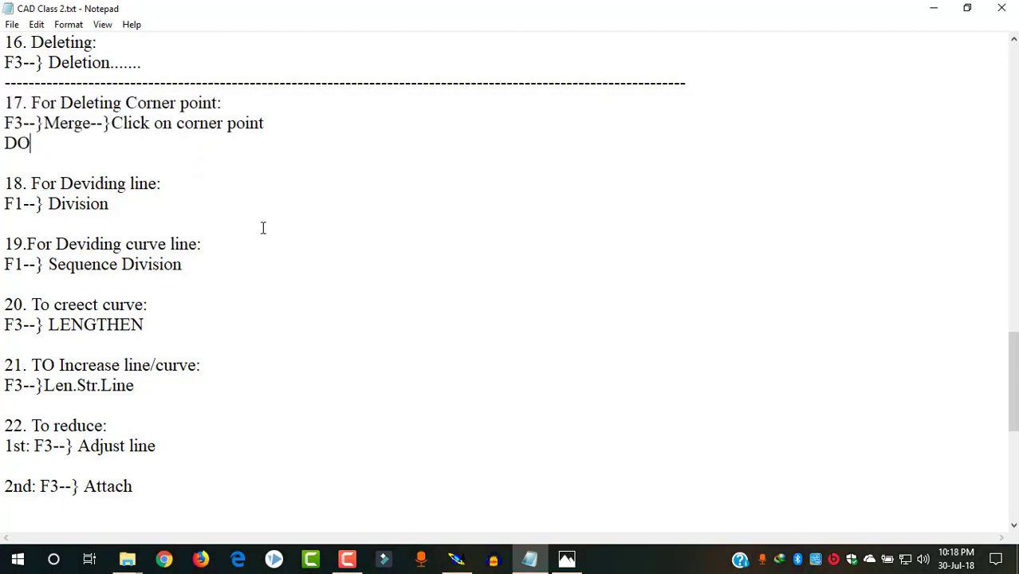
Switch to Modaris and recentre the view on sheet ISTT3
click(456, 557)
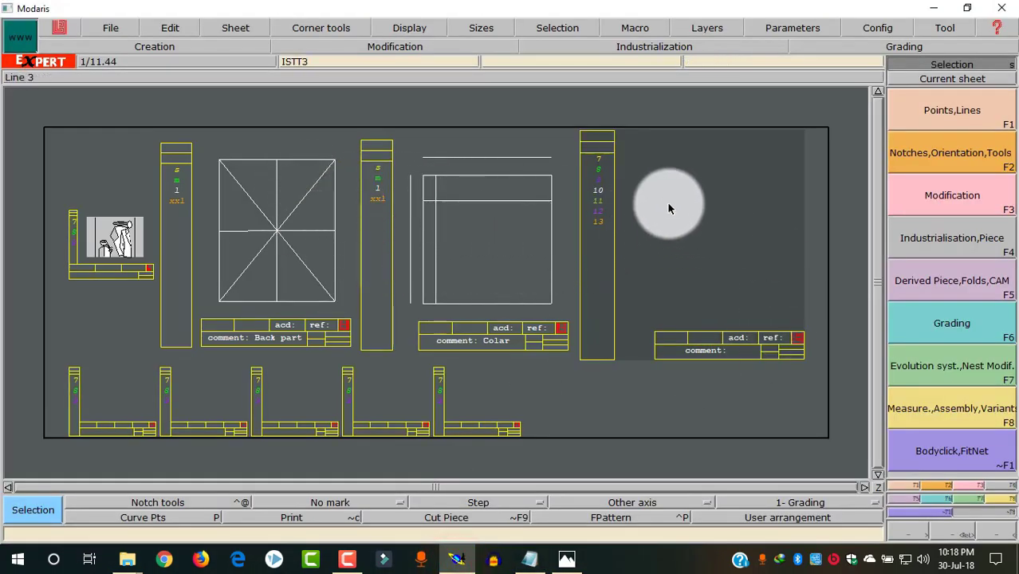
click(960, 80)
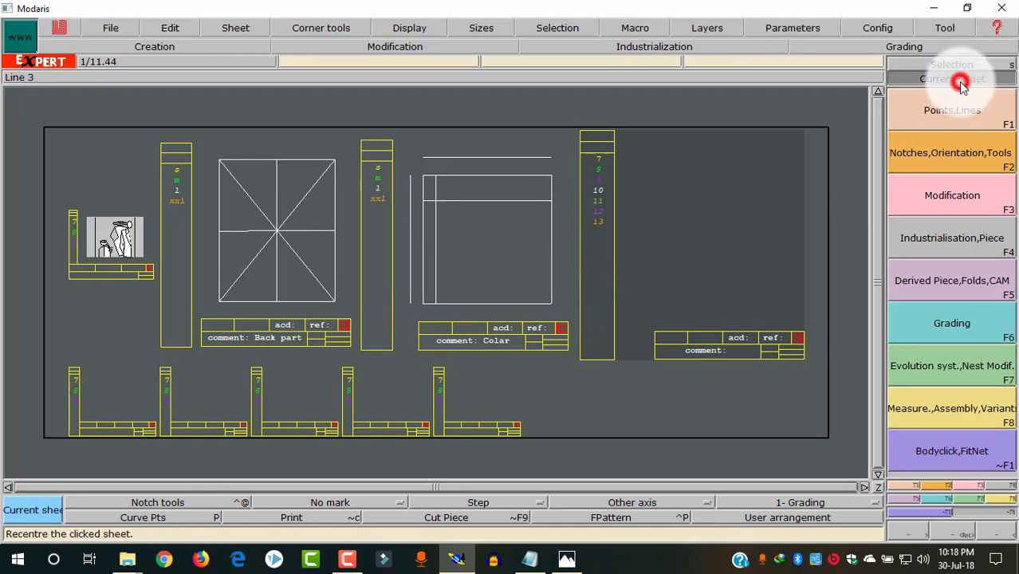
click(691, 236)
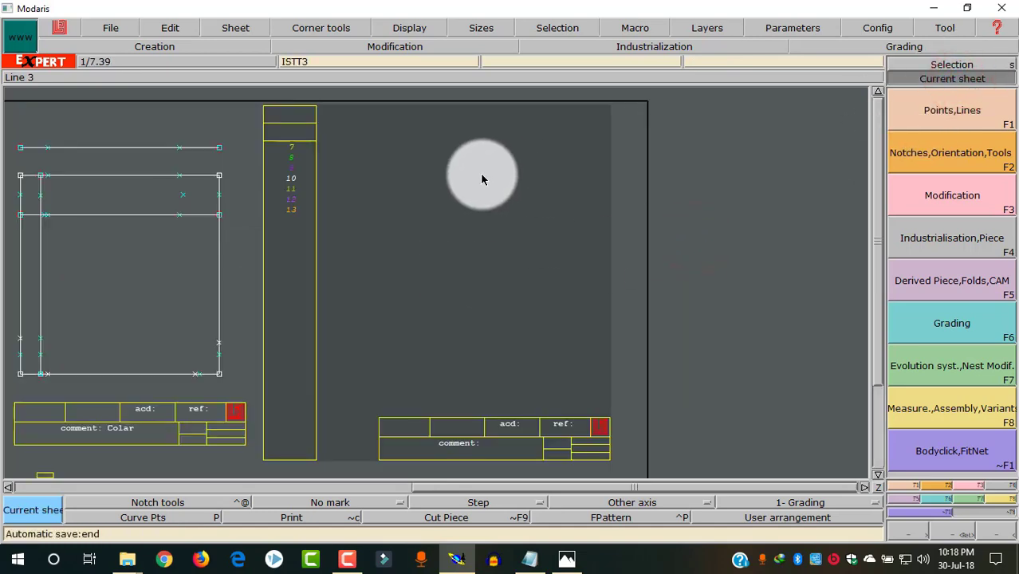
Draw a 50 by 60 cm rectangle and associate it with current sheet ISTT3
click(937, 486)
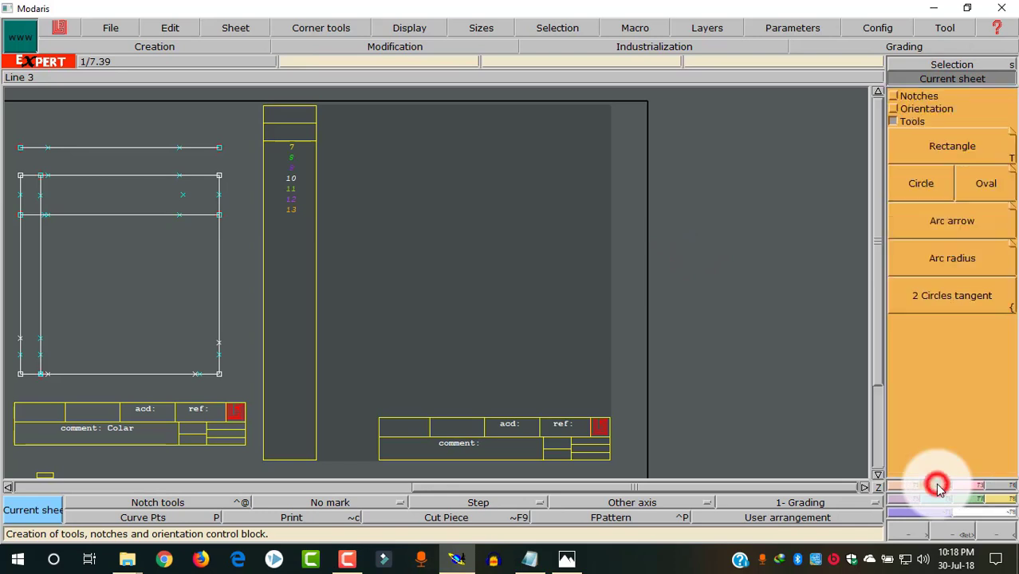
click(942, 148)
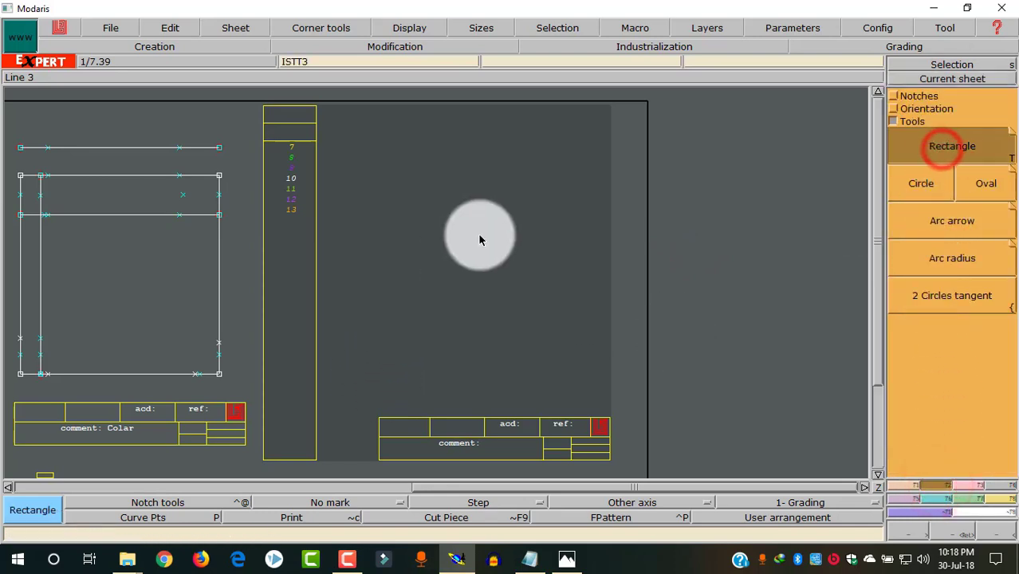
click(479, 239)
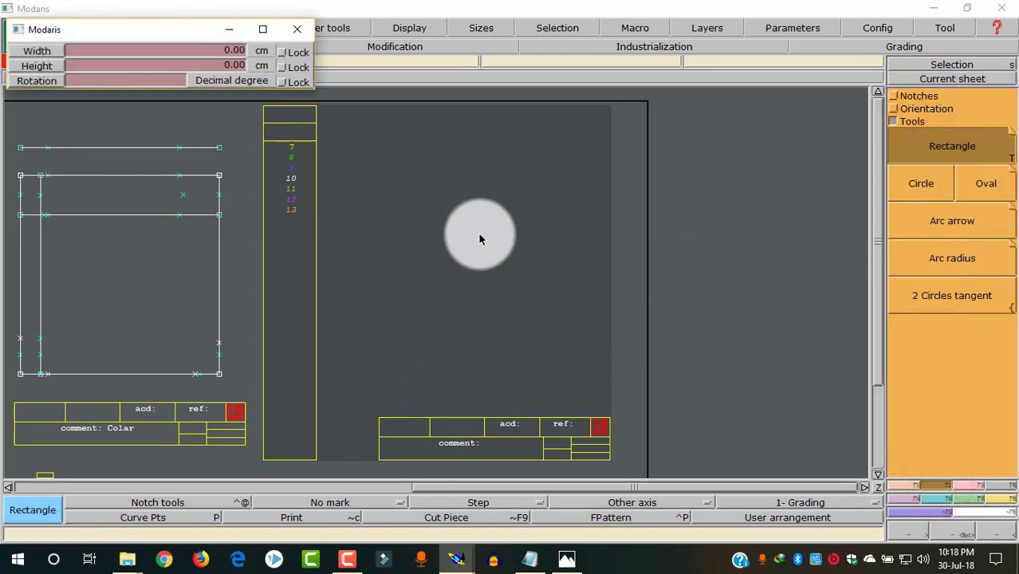
text(50)
key(Return)
text(60)
key(Return)
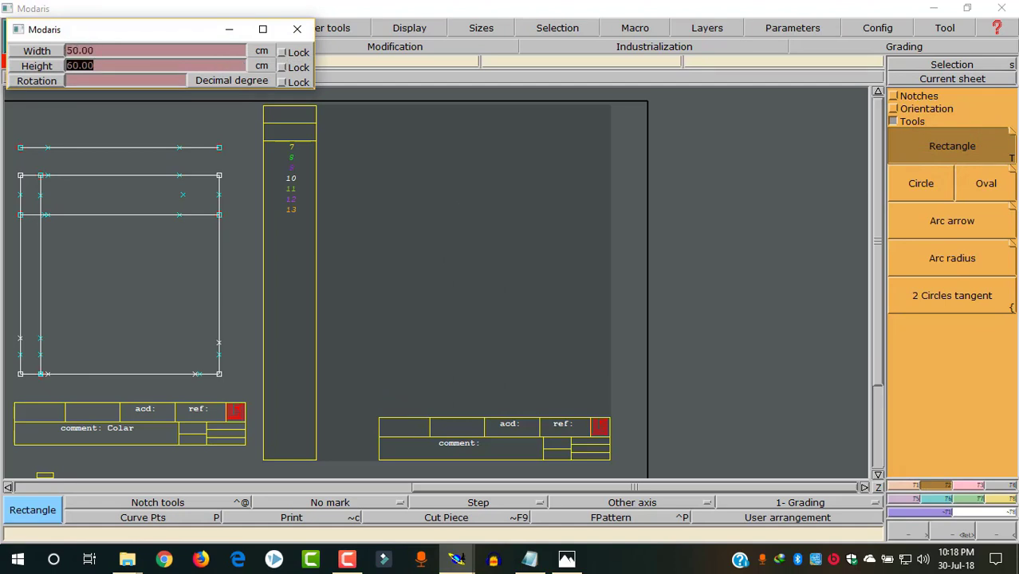
click(979, 80)
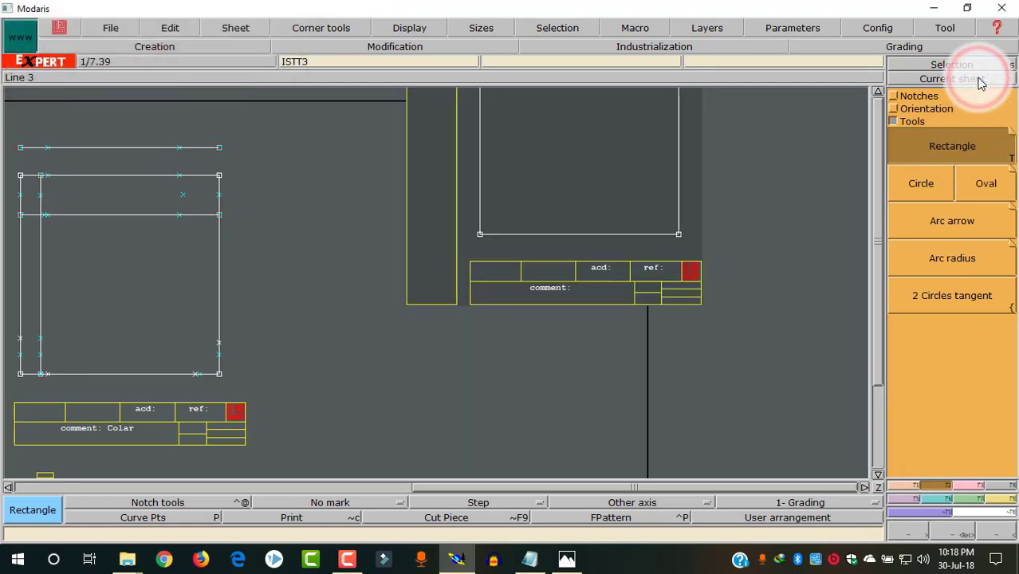
click(947, 76)
click(640, 162)
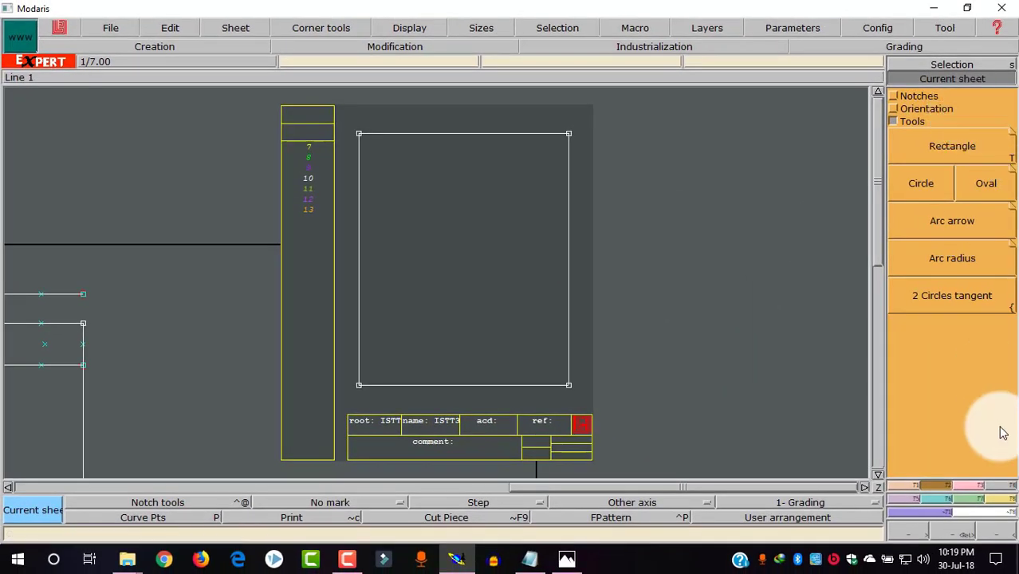
Experiment with deleting and merging the rectangle's top-left and top-right corner points
click(973, 487)
click(942, 99)
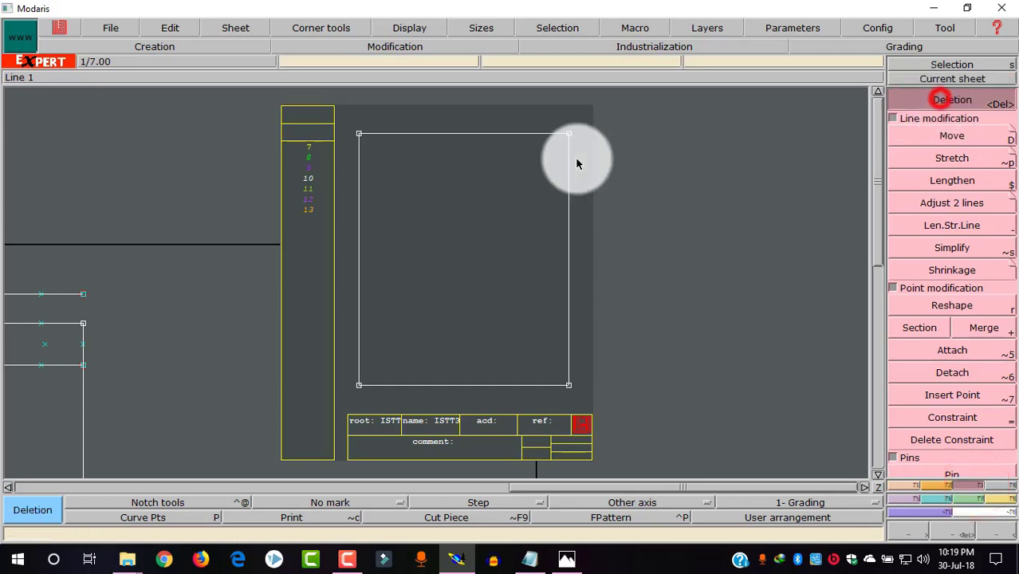
click(569, 133)
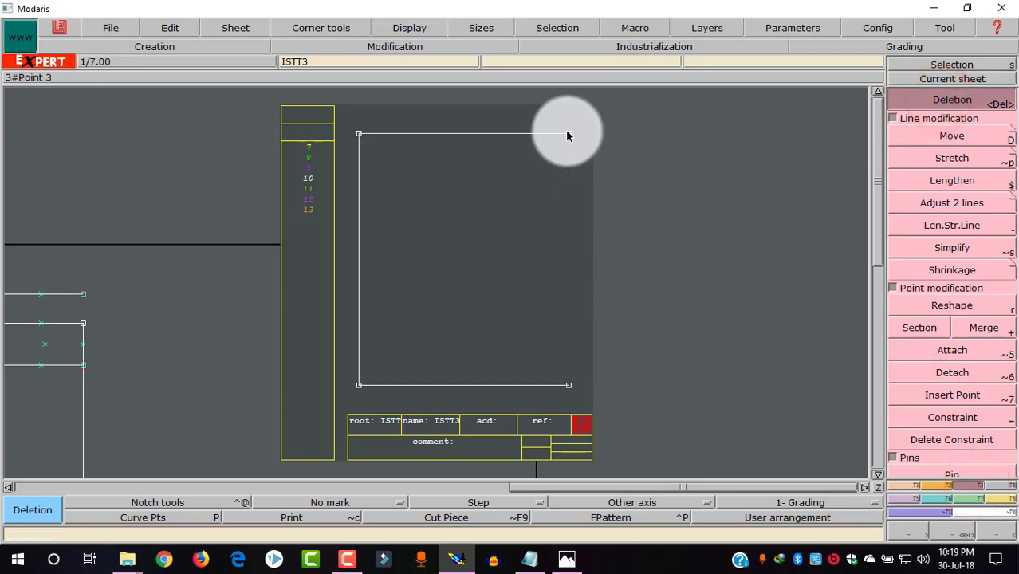
click(359, 134)
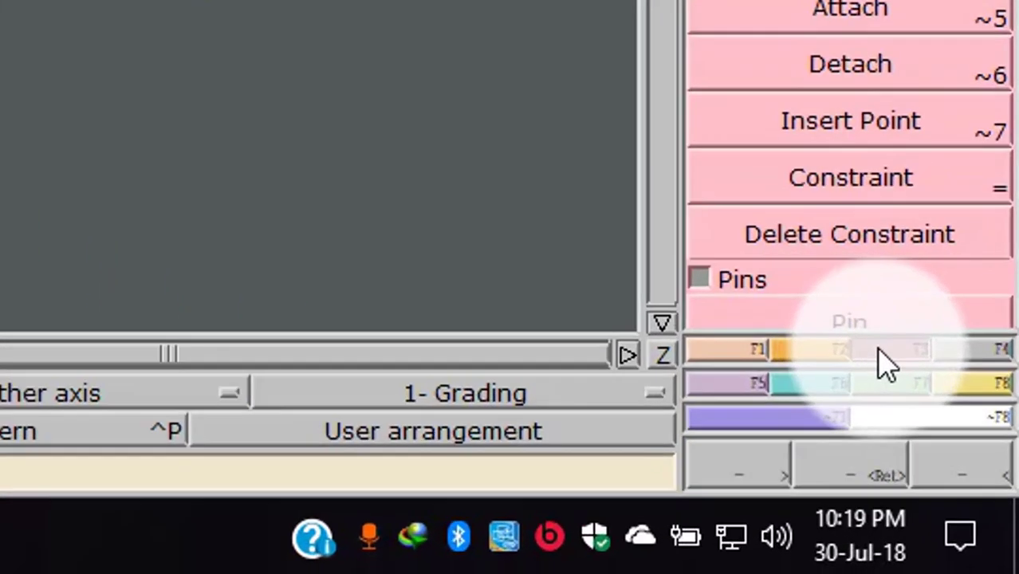
click(964, 486)
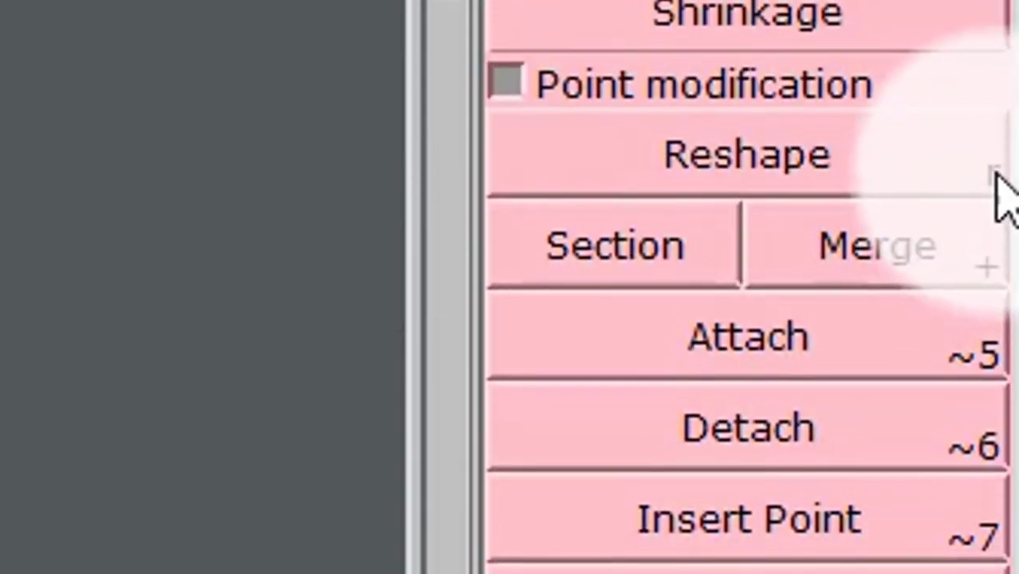
click(929, 257)
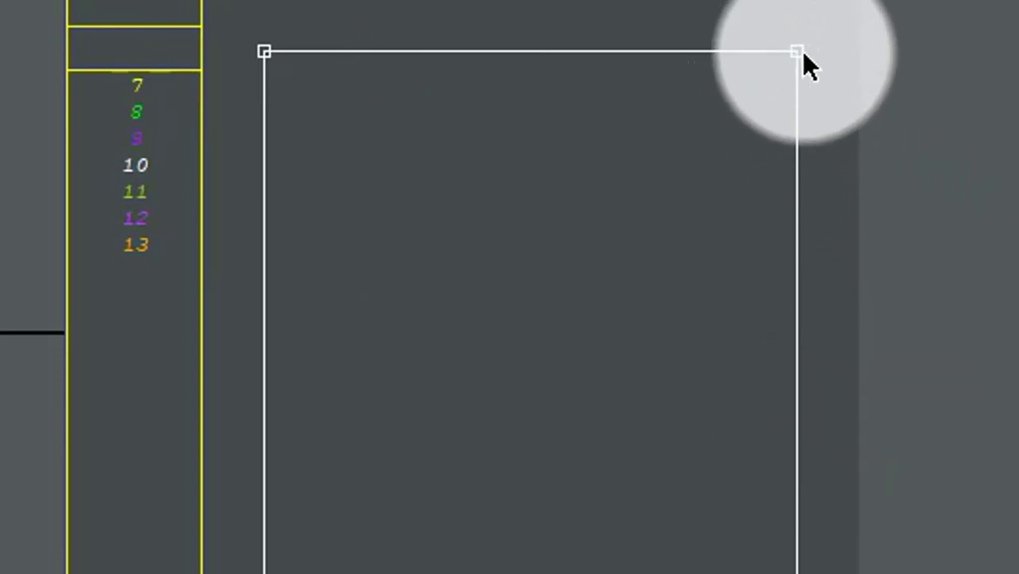
click(799, 52)
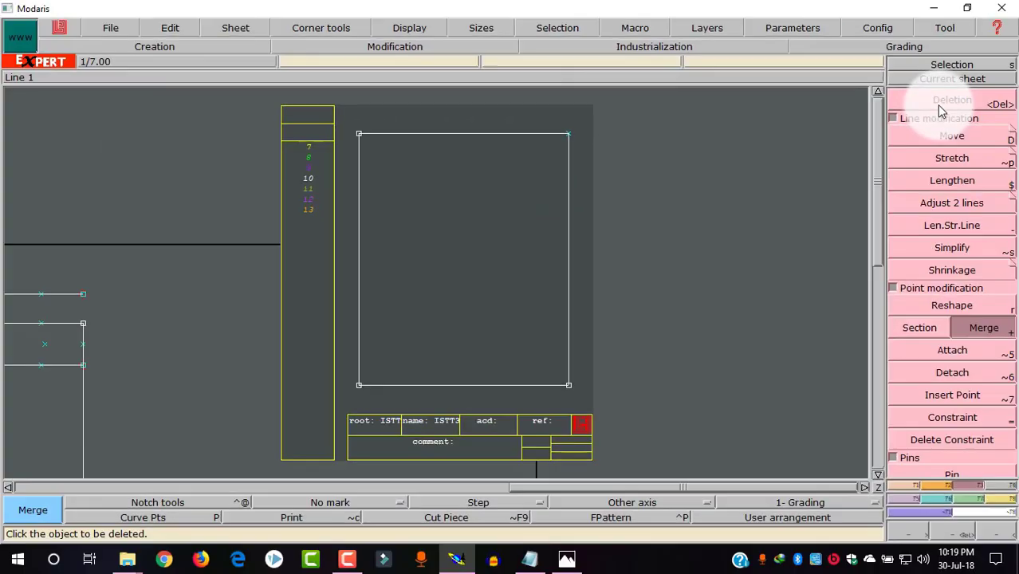
Delete corners down to a triangle, undo back to the full rectangle, and return to the notes
click(939, 101)
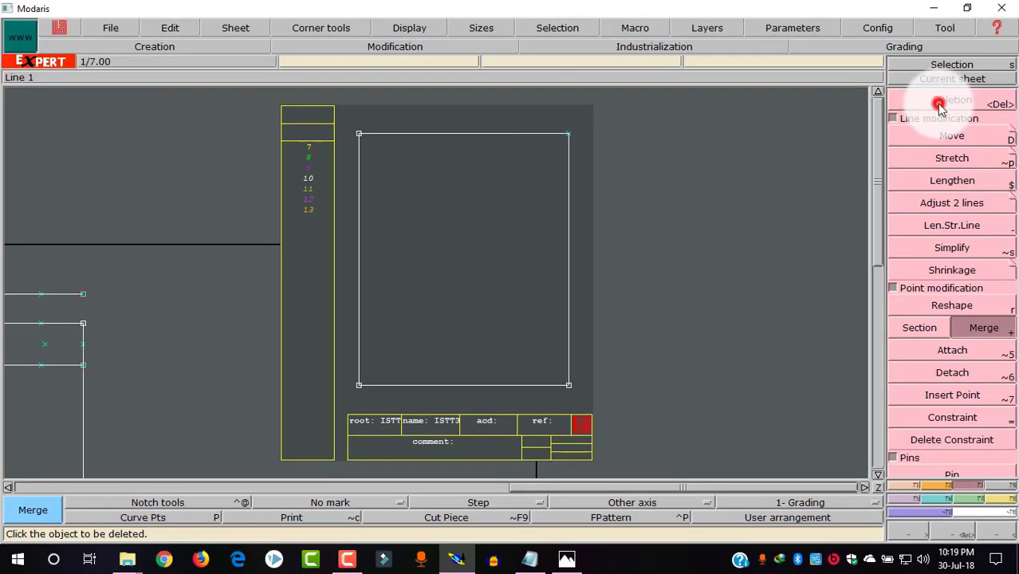
click(567, 133)
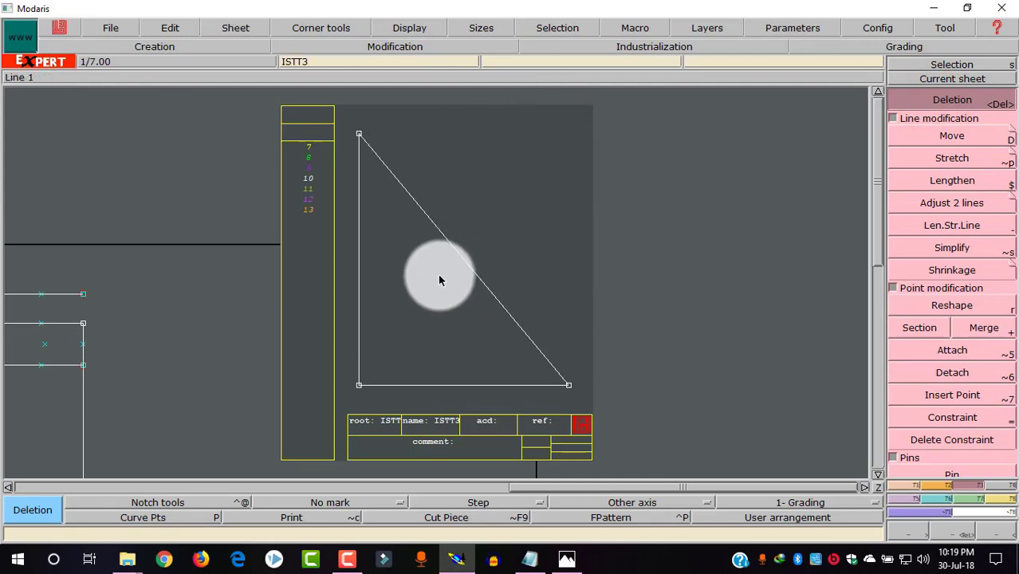
click(963, 416)
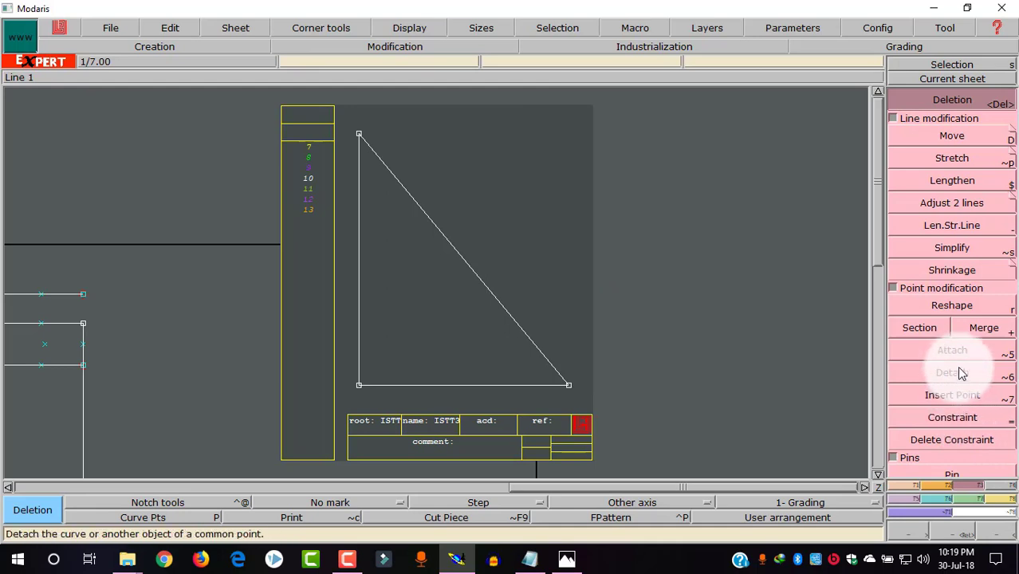
click(980, 326)
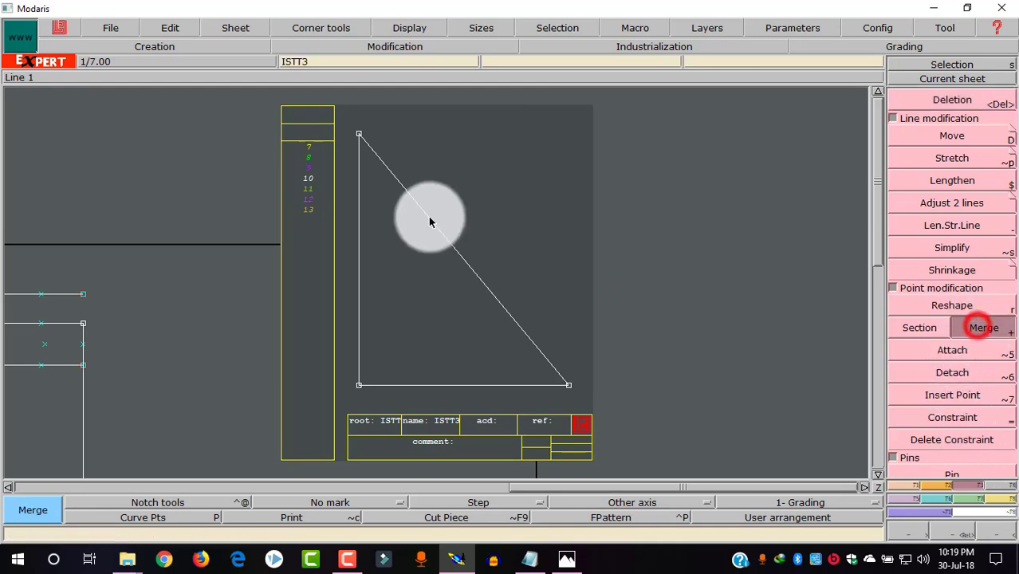
click(358, 134)
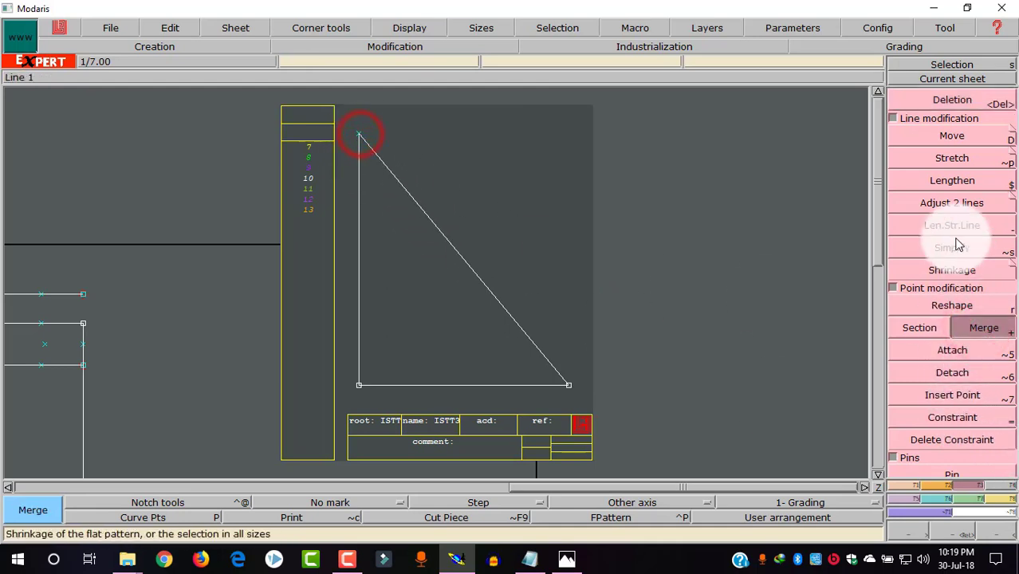
click(931, 97)
click(358, 136)
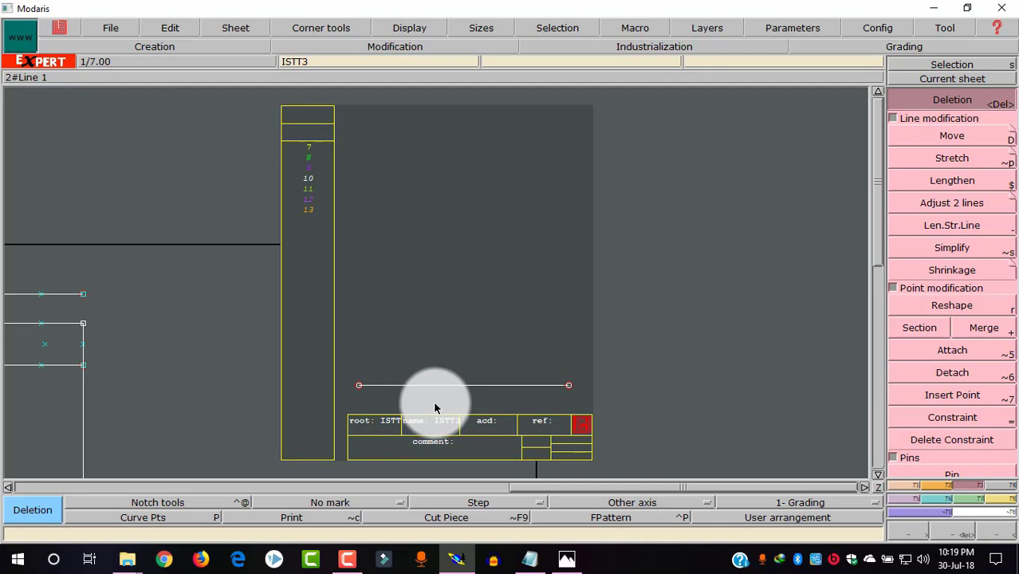
key(ctrl+z)
key(ctrl+z)
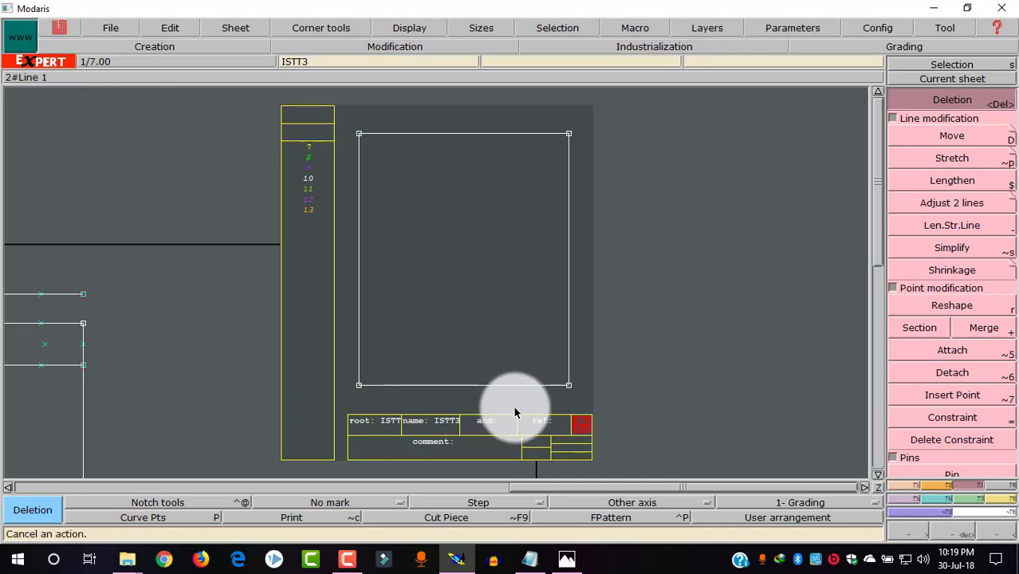
click(530, 559)
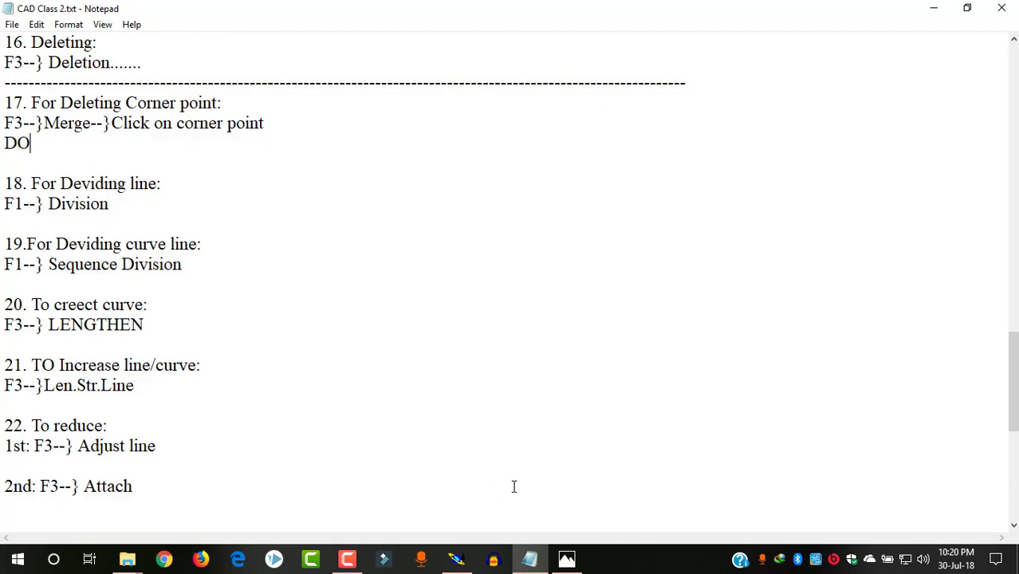
Review the class notes, then return to Modaris and show the point and line creation tools
click(456, 558)
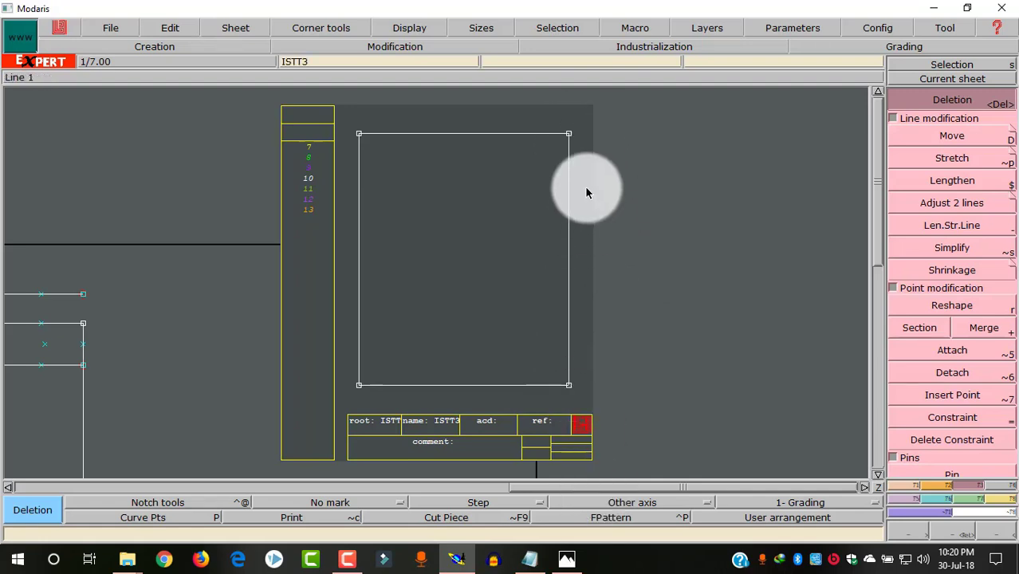
click(529, 559)
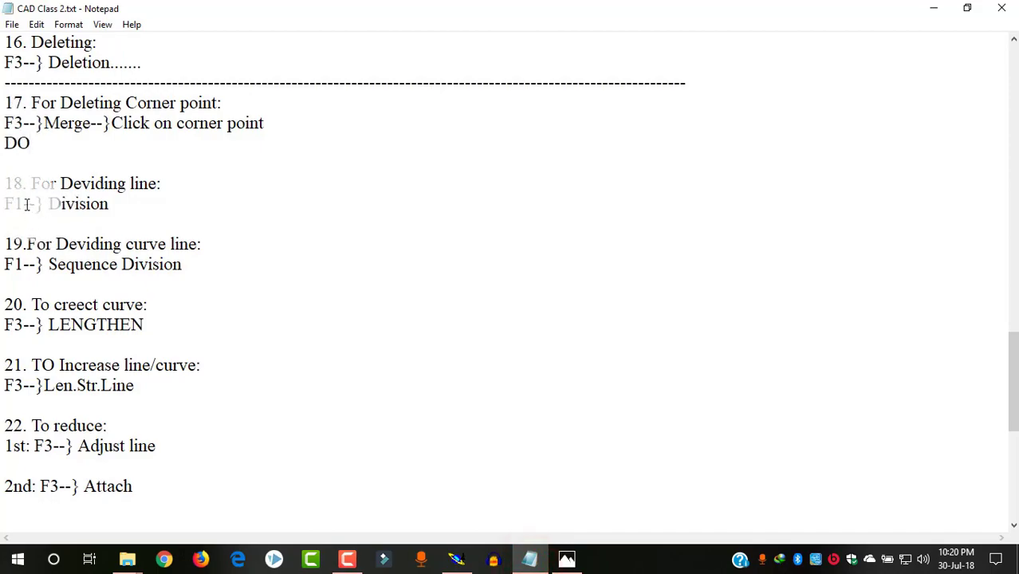
click(456, 559)
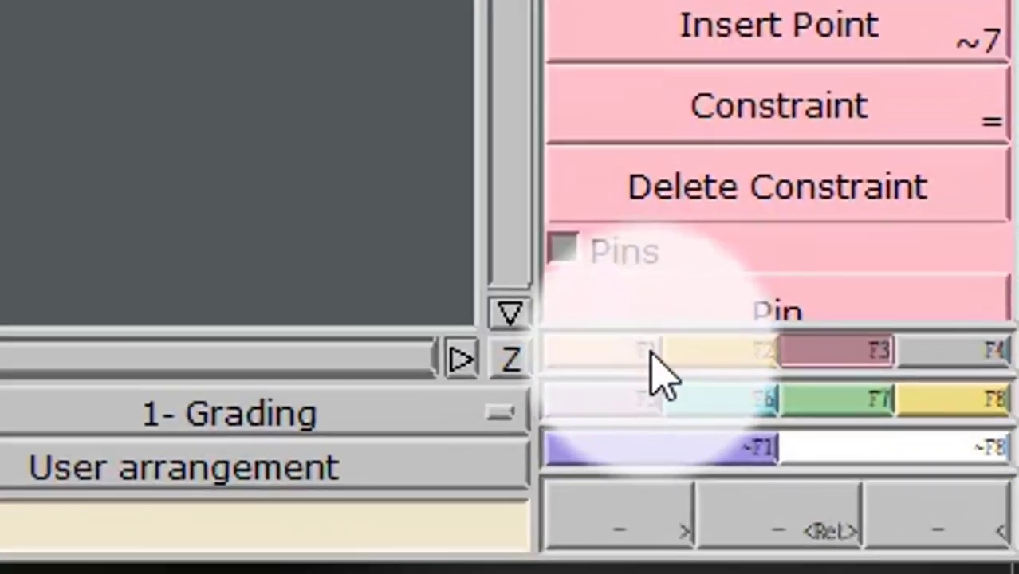
click(882, 473)
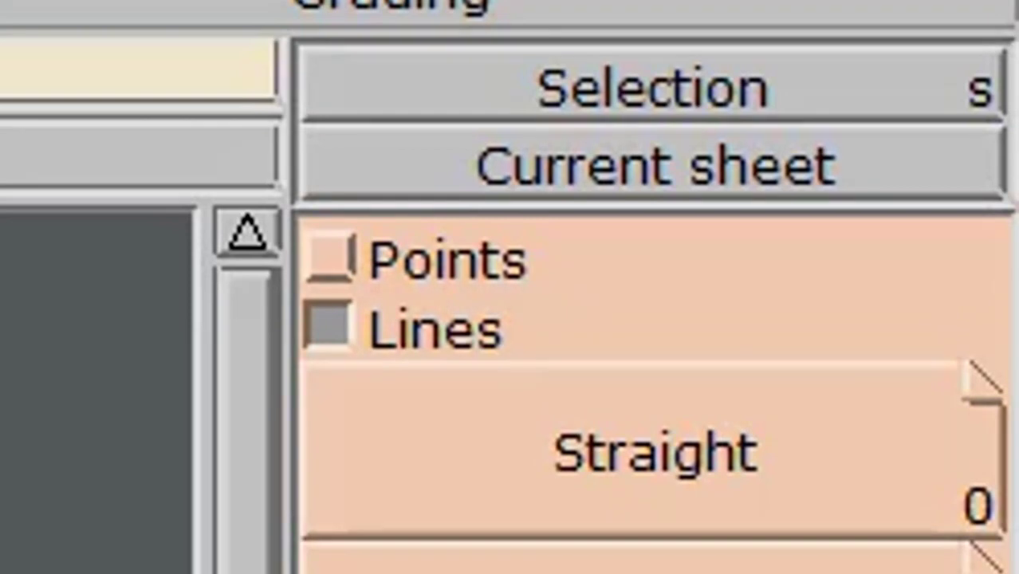
Choose Division from the Points list and select the right edge from top-right to bottom-right corner
click(475, 338)
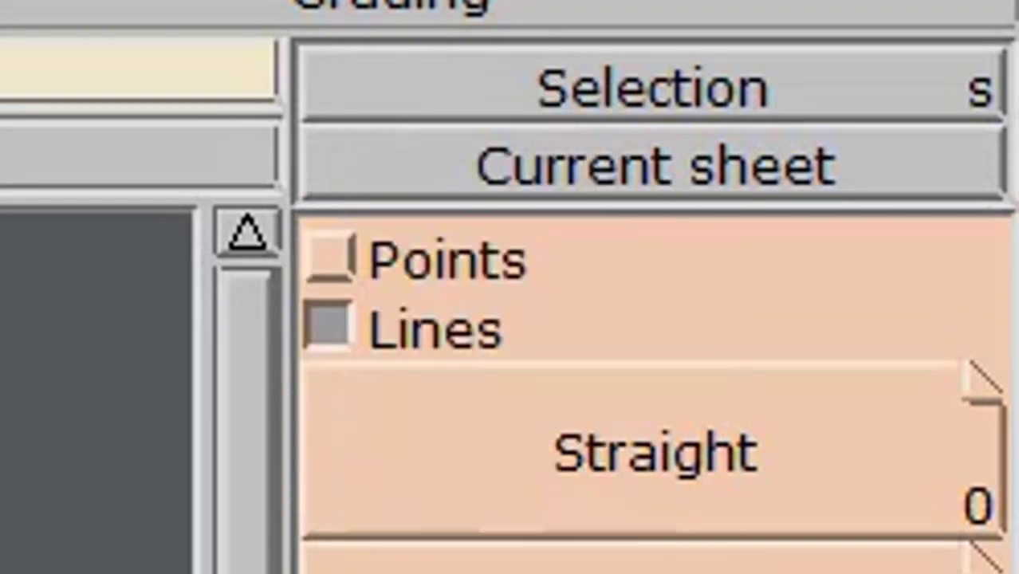
click(586, 269)
scroll(666, 182, down, 10)
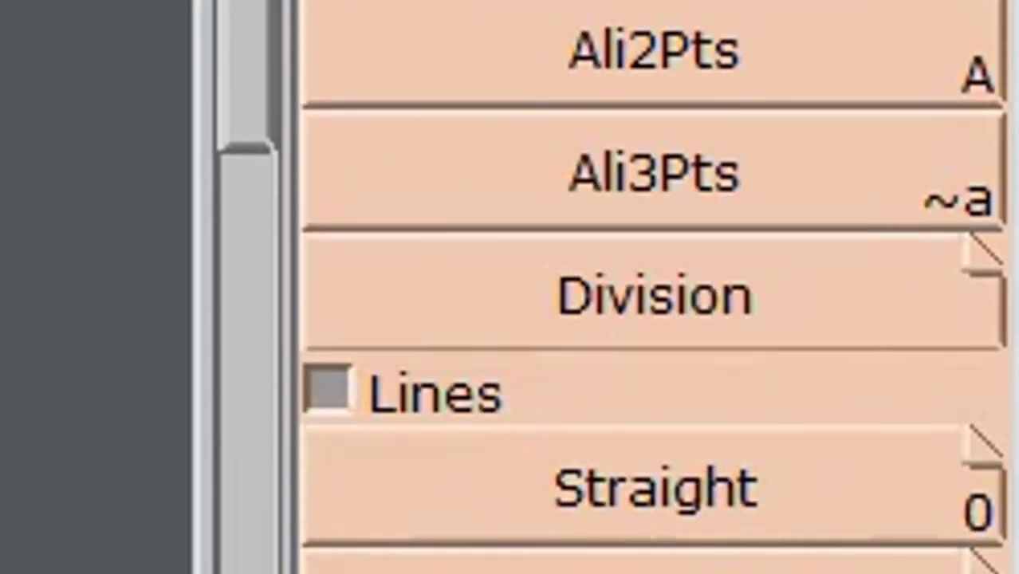
click(663, 316)
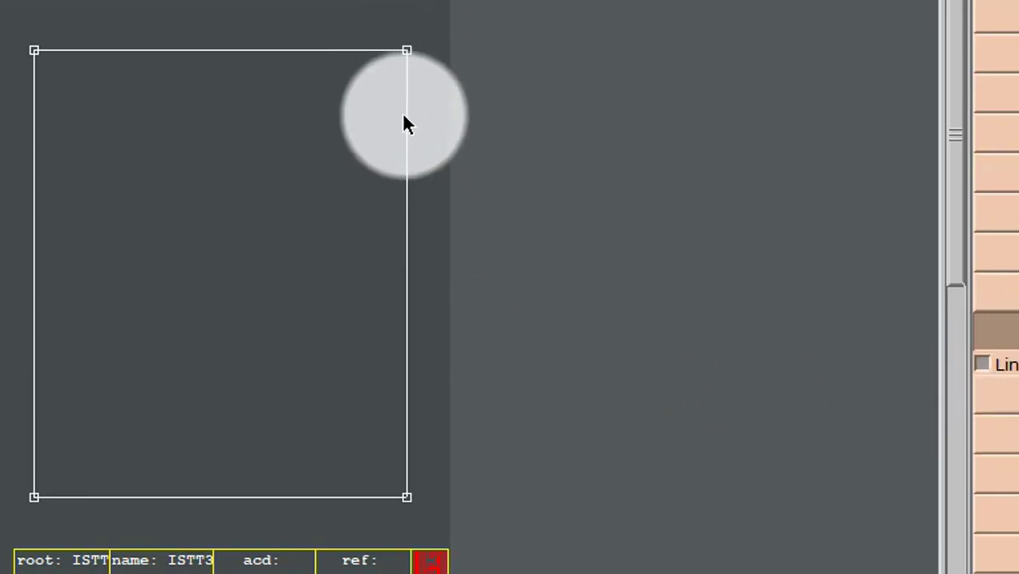
click(406, 51)
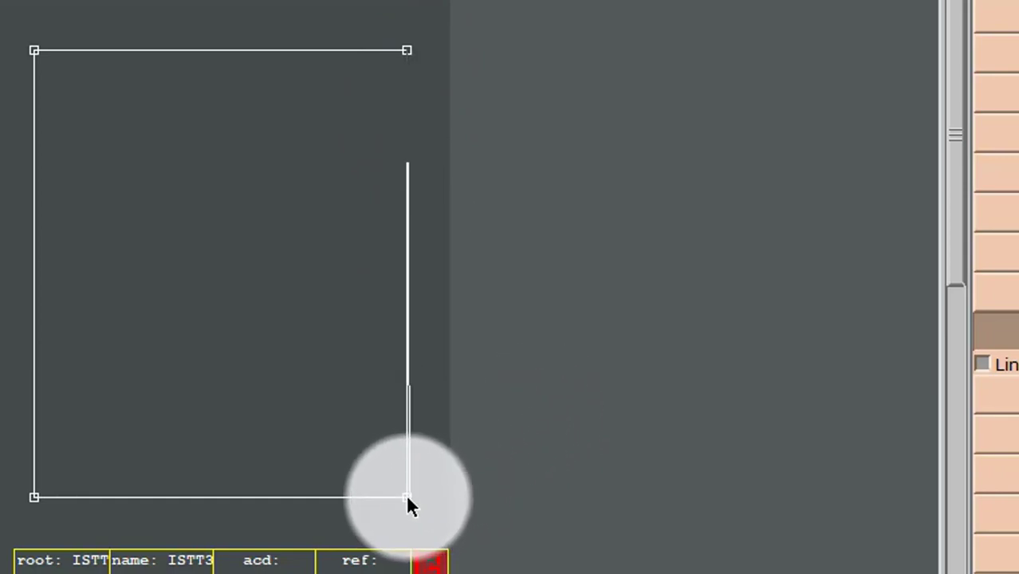
click(407, 496)
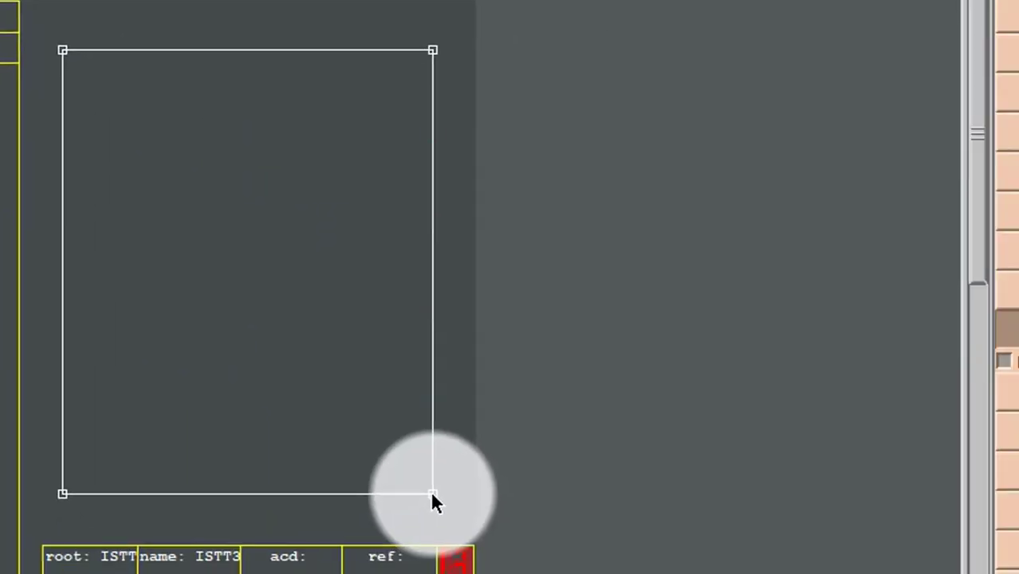
Confirm 5 divisions for the right edge, check the notes, and return to Modaris
click(431, 494)
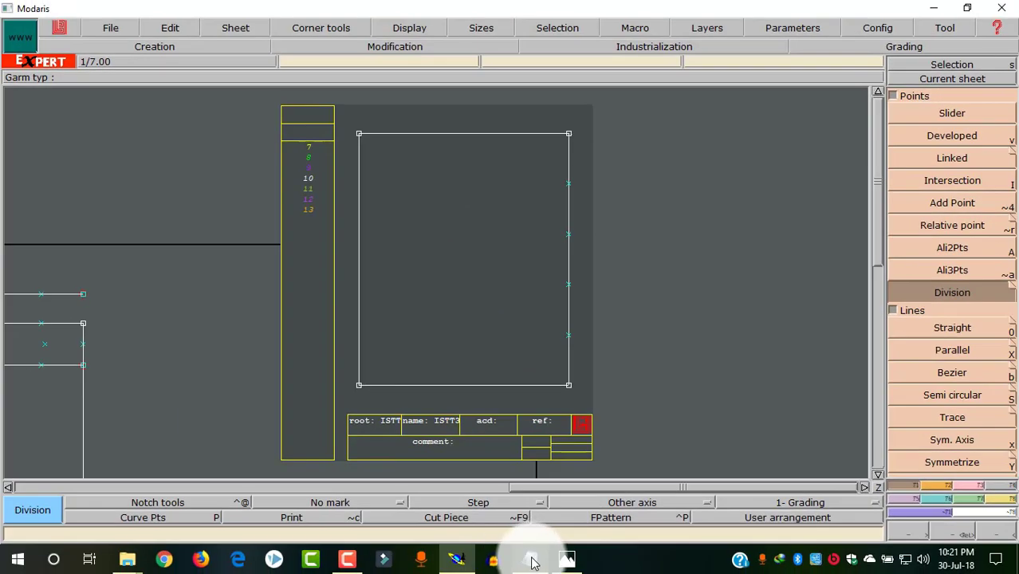
click(531, 561)
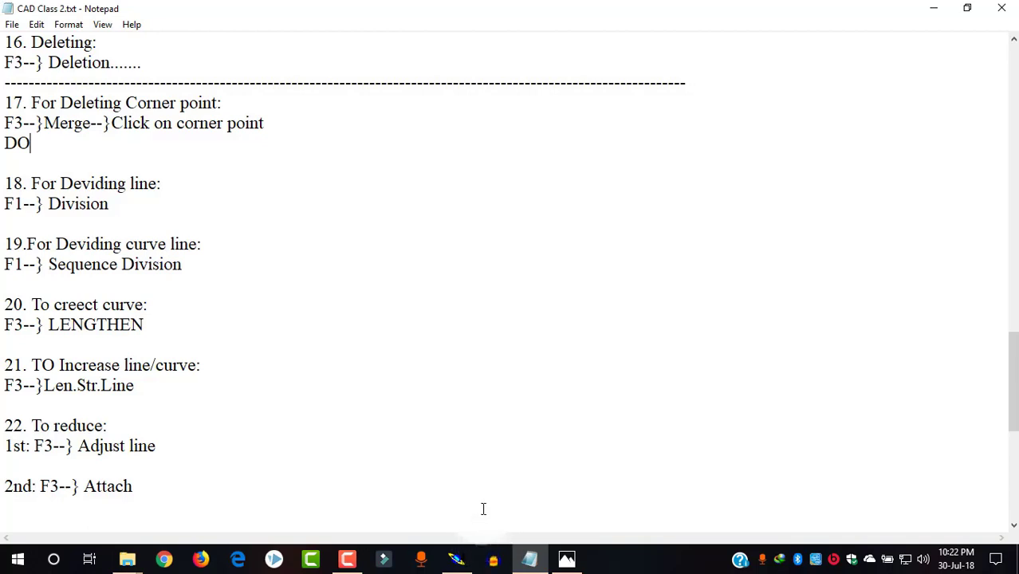
click(456, 558)
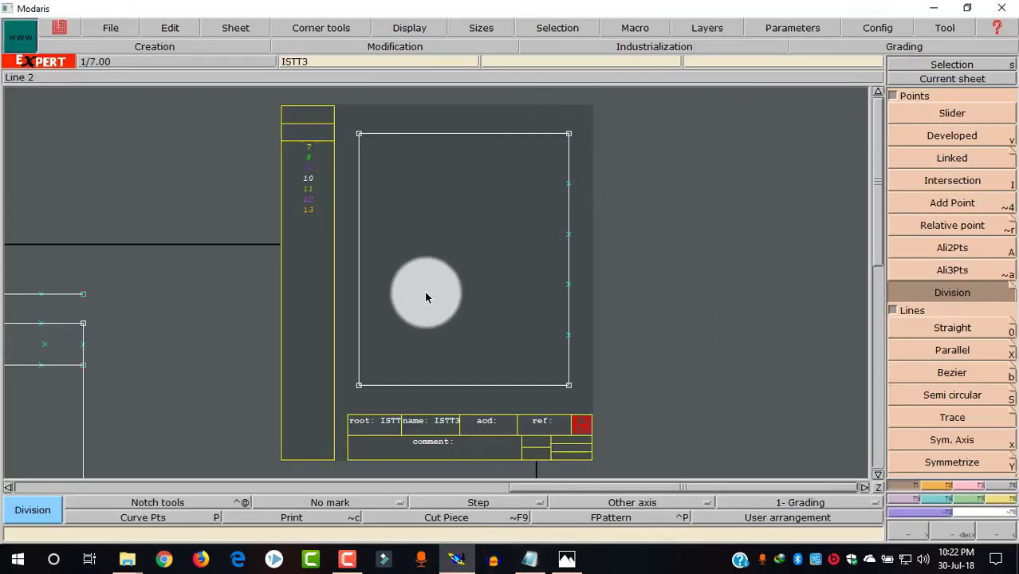
Draw a Bezier S-curve from the top-right corner through four intermediate points to the bottom-left corner
click(978, 486)
click(942, 486)
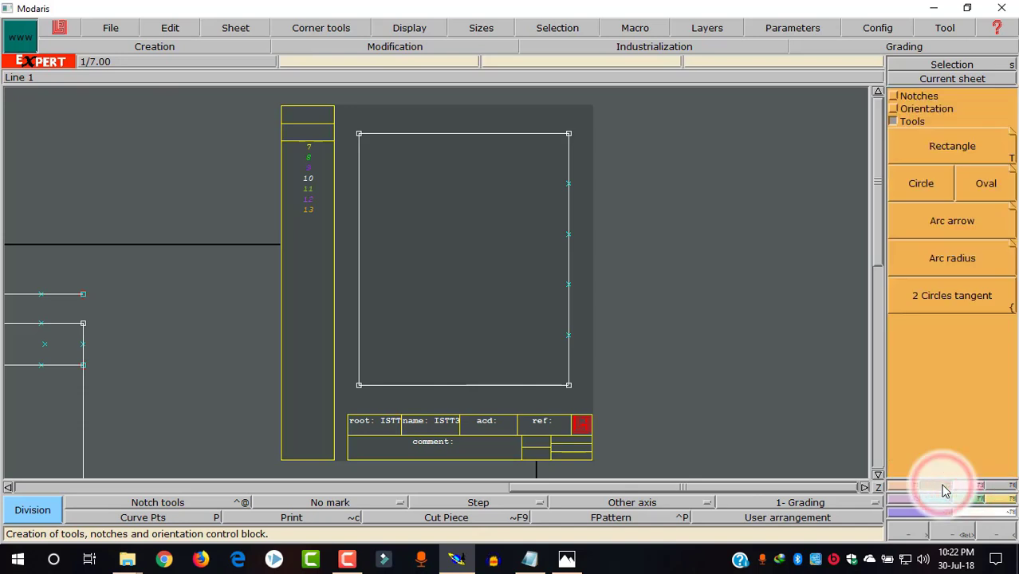
click(978, 486)
click(915, 487)
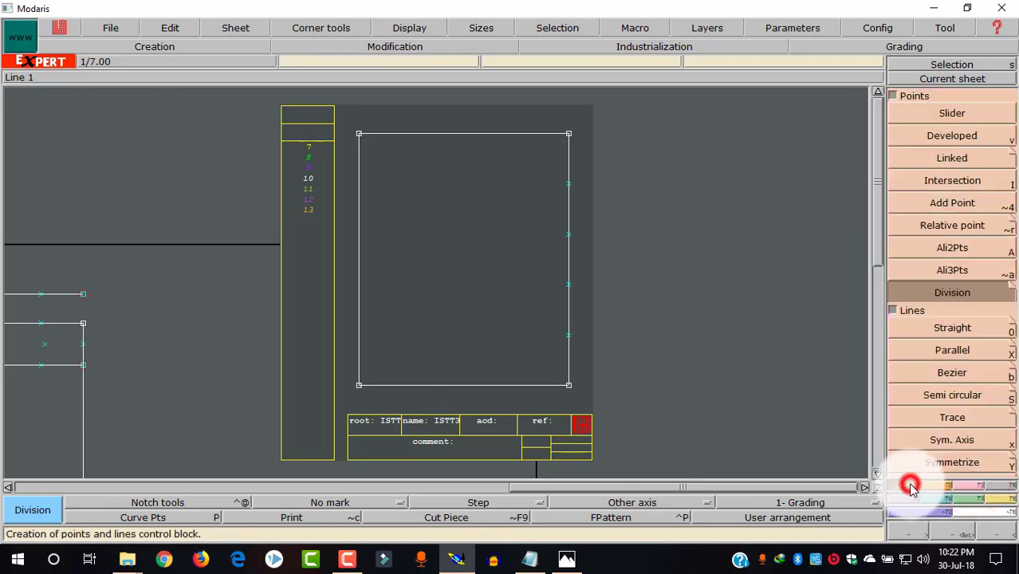
click(944, 375)
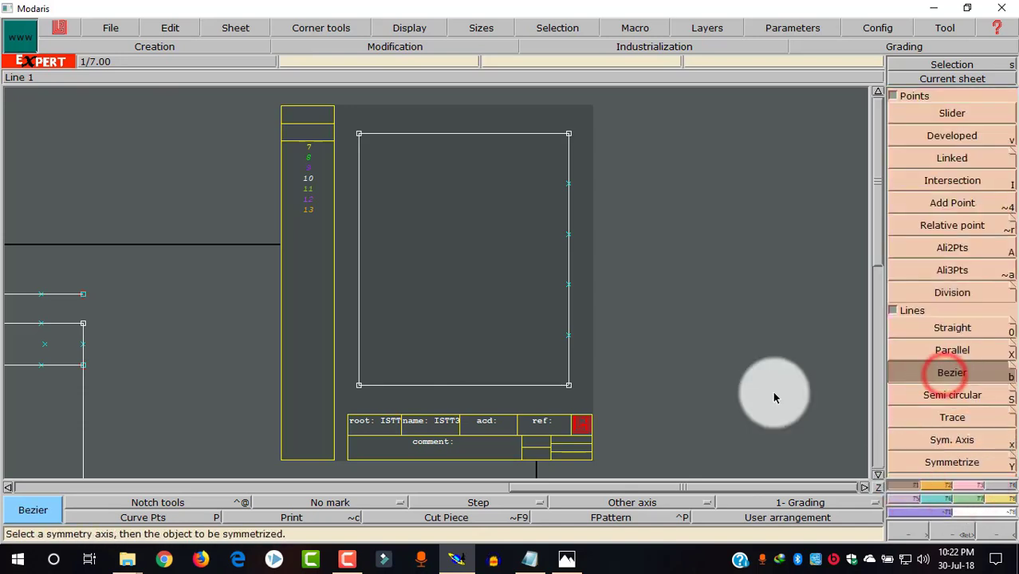
click(568, 136)
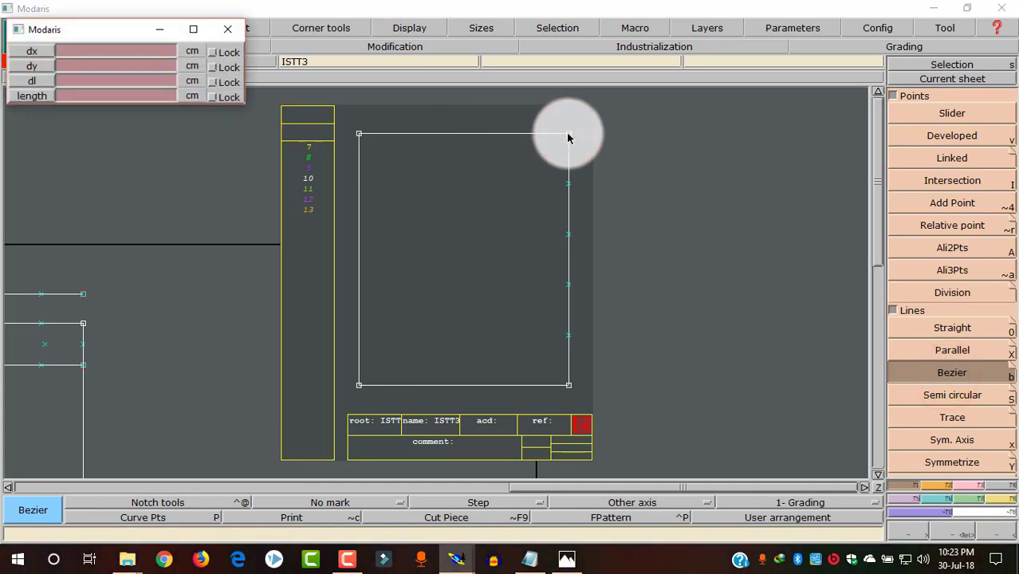
click(494, 159)
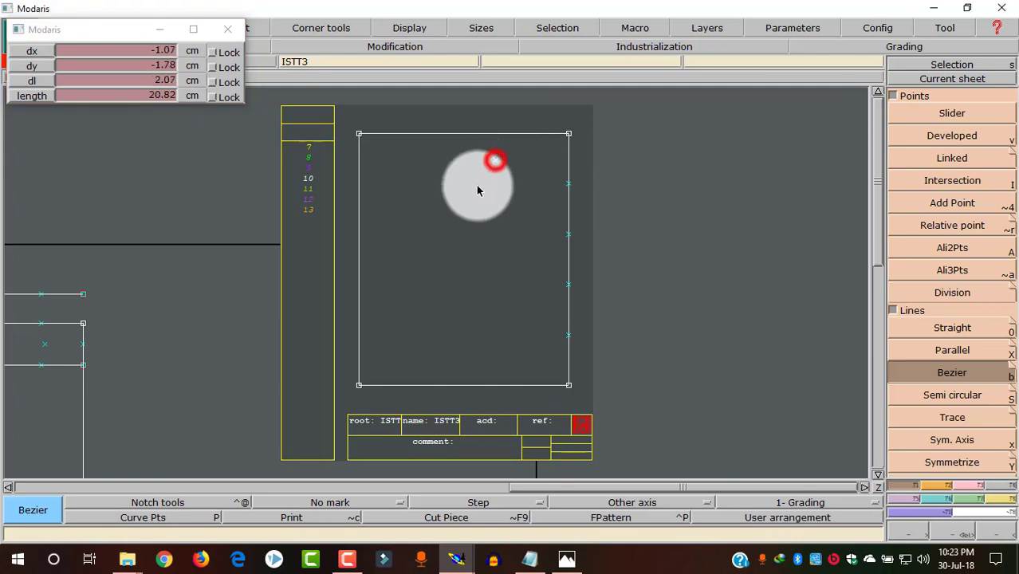
click(450, 239)
click(438, 316)
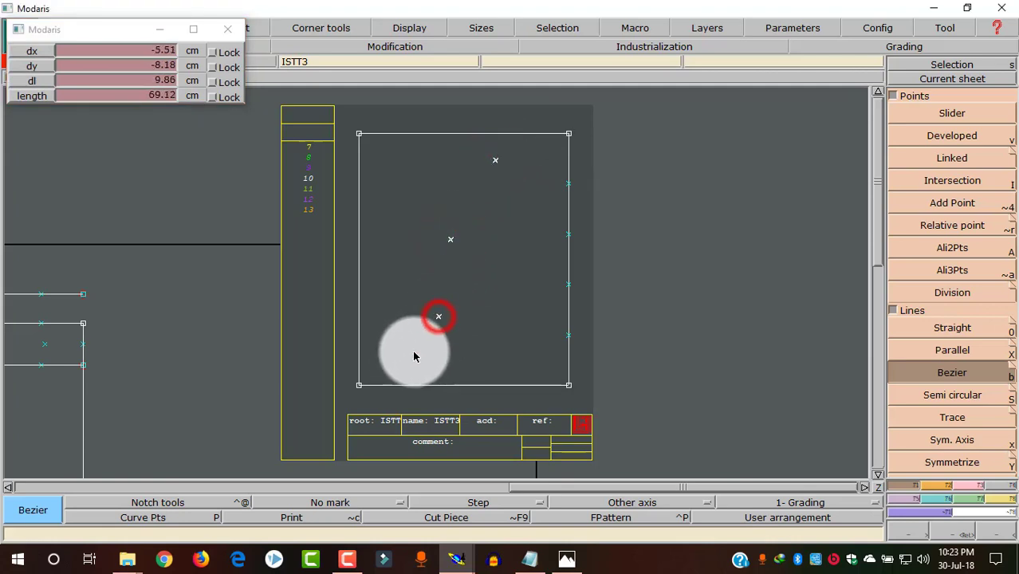
click(402, 359)
click(358, 385)
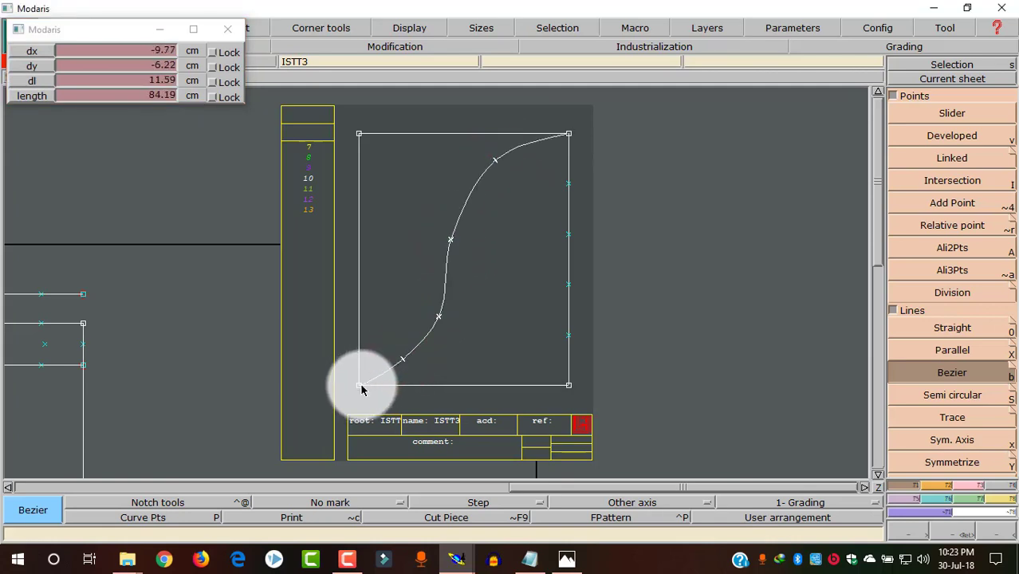
click(360, 388)
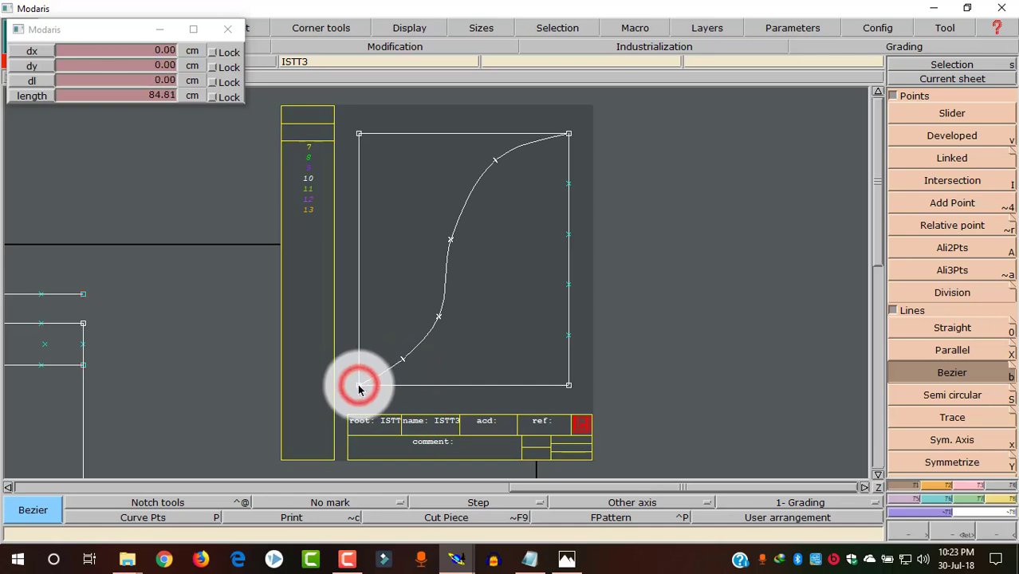
right_click(359, 386)
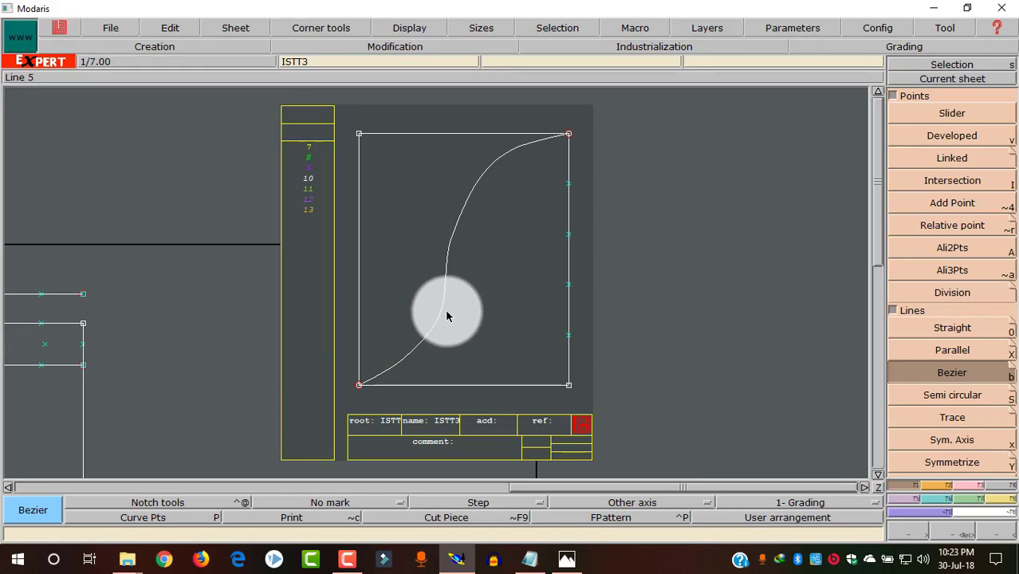
Divide the S-curve into 4 equal parts using Sequence division between its top-right and bottom-left ends
click(947, 94)
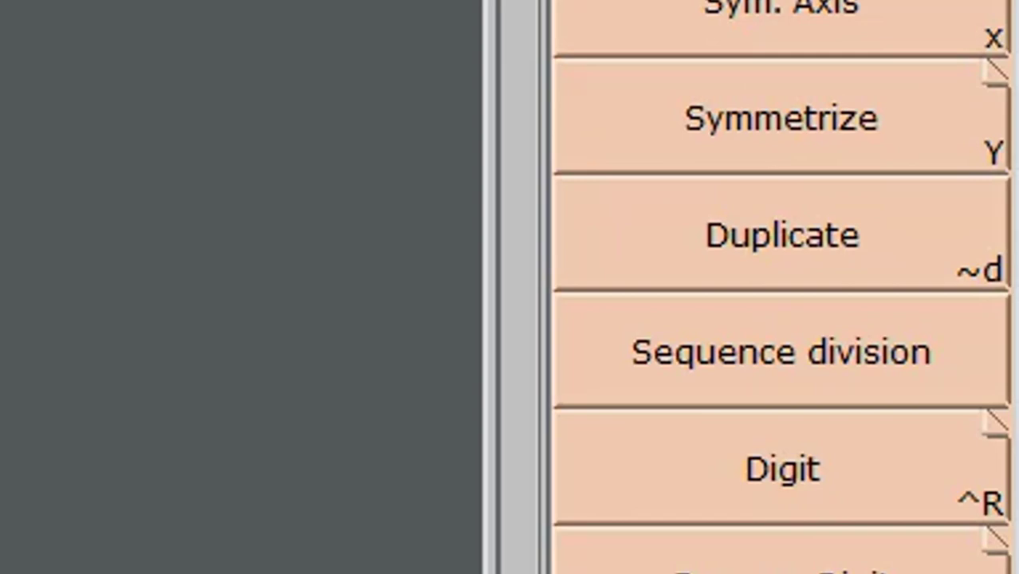
key(b)
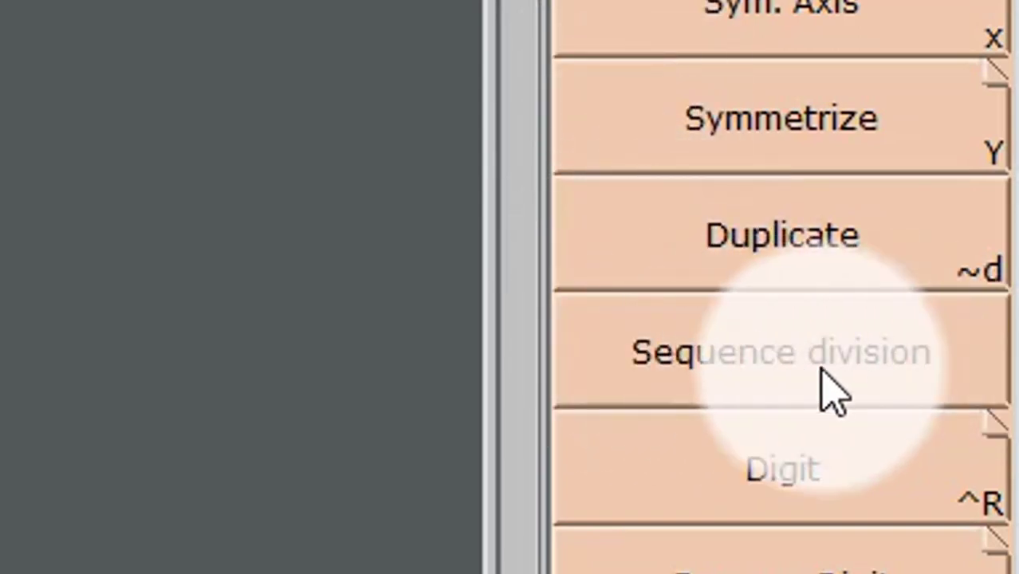
click(833, 390)
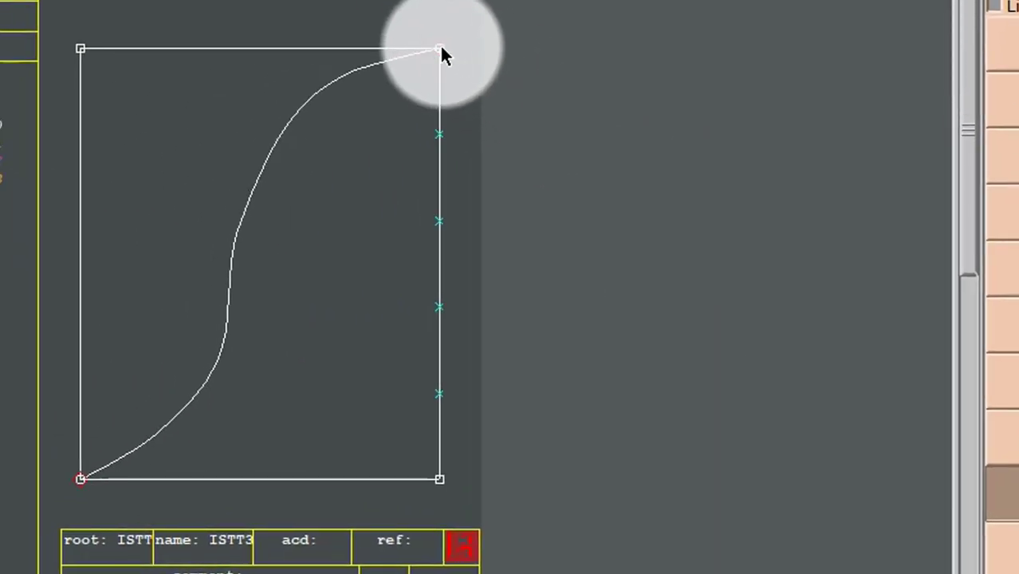
click(440, 50)
click(81, 478)
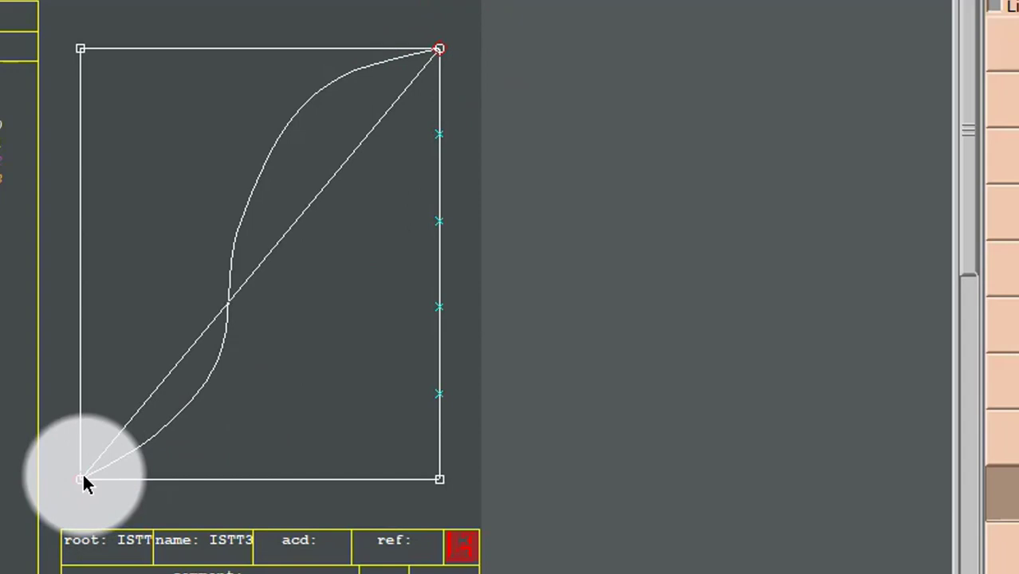
click(79, 480)
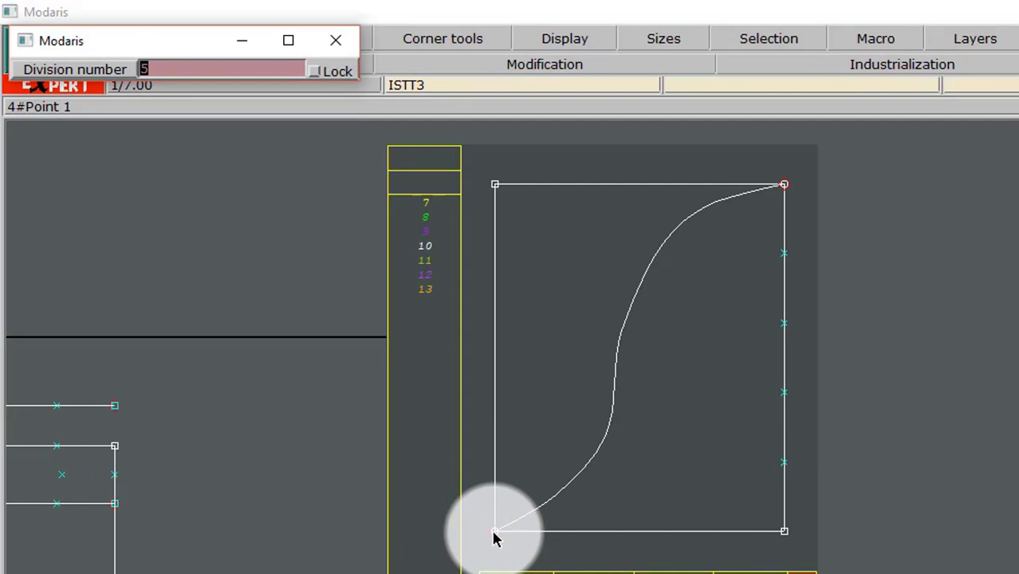
text(4)
key(Return)
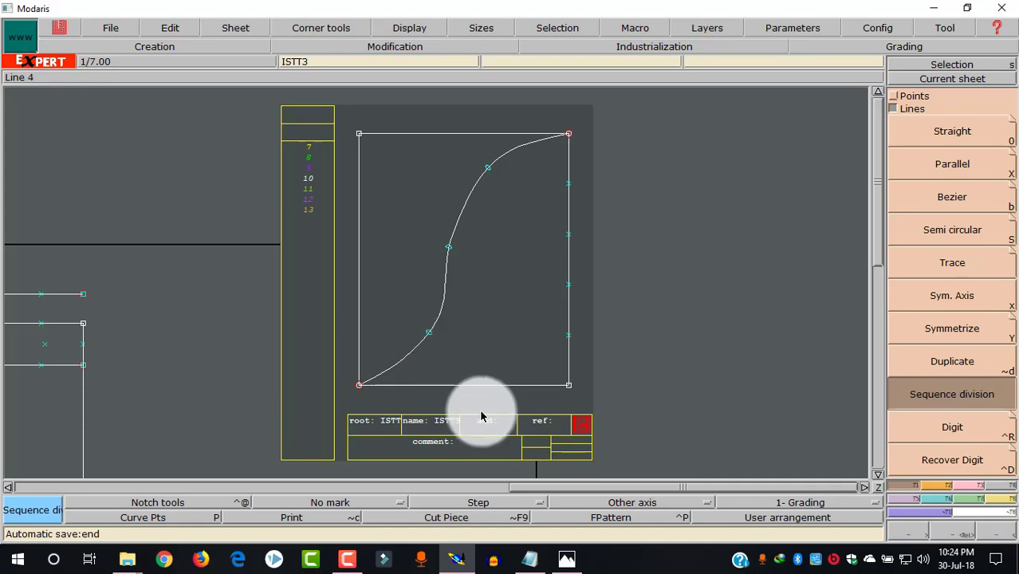
Flip between the class notes and Modaris, then show the F3 modification functions
click(540, 561)
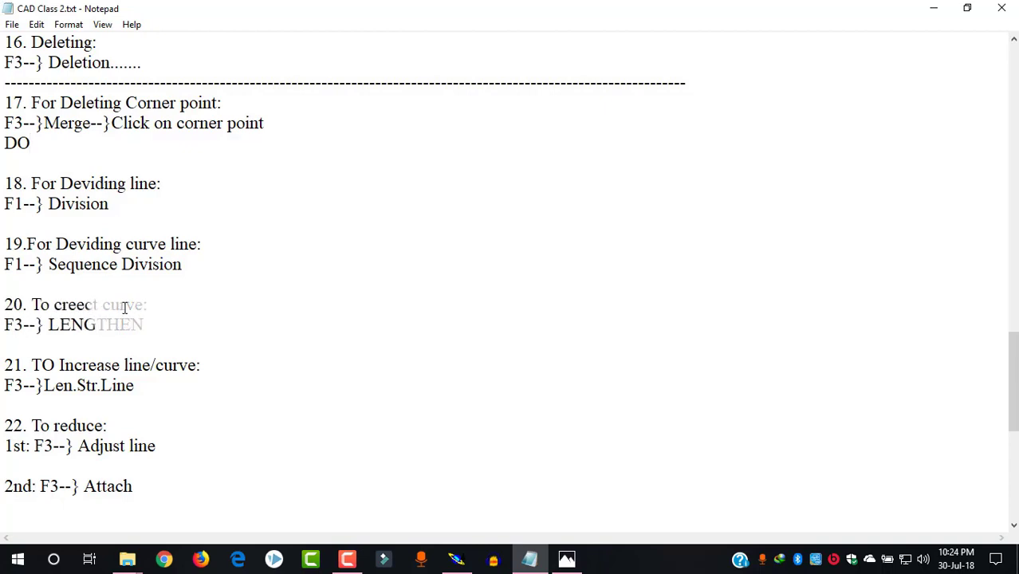
click(459, 561)
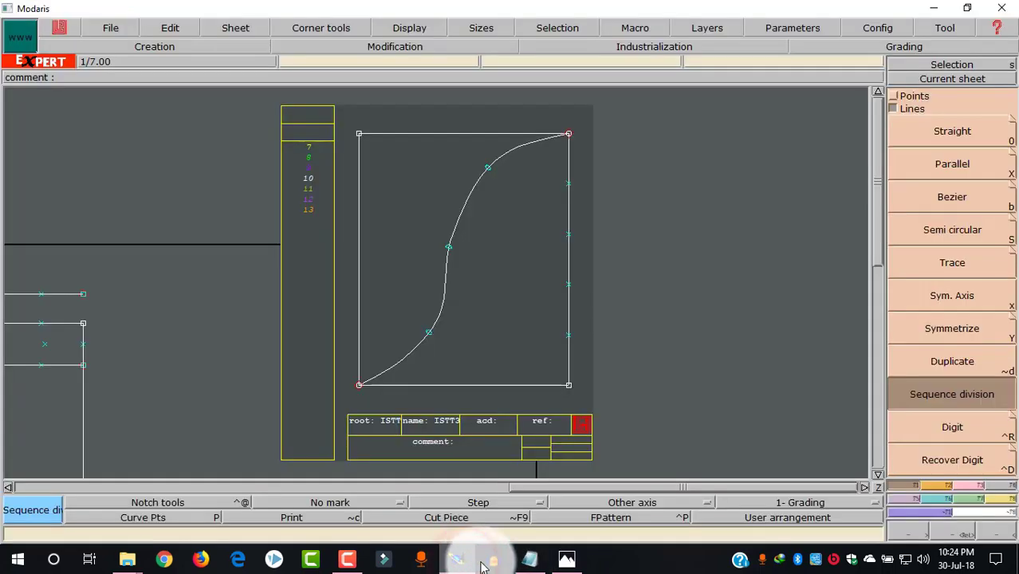
click(528, 557)
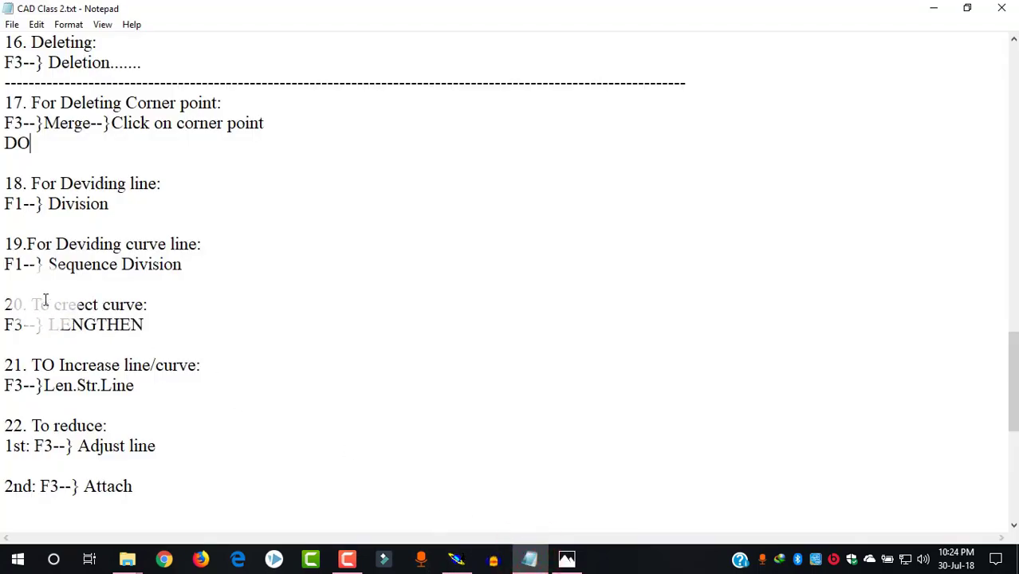
click(456, 560)
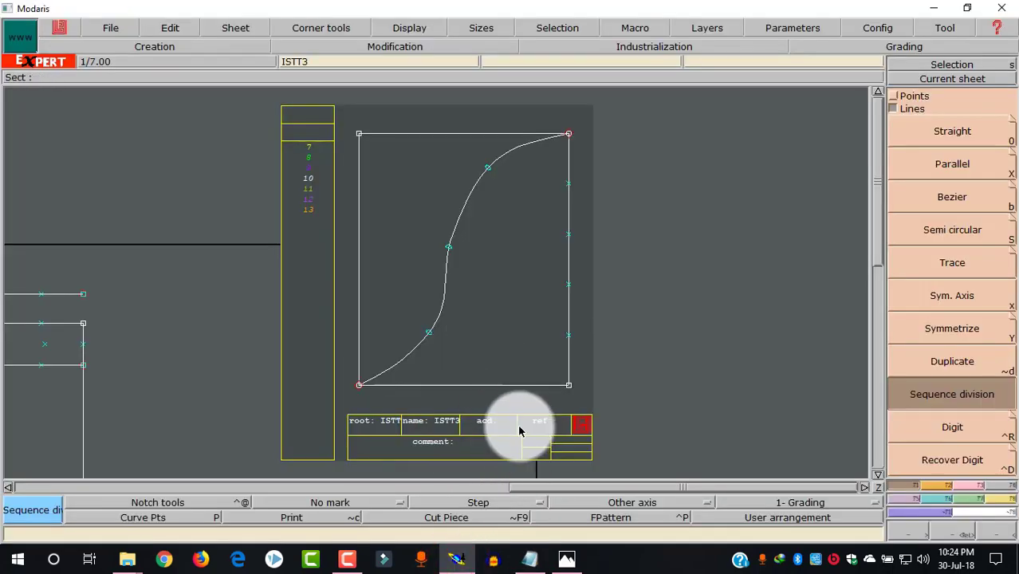
click(522, 562)
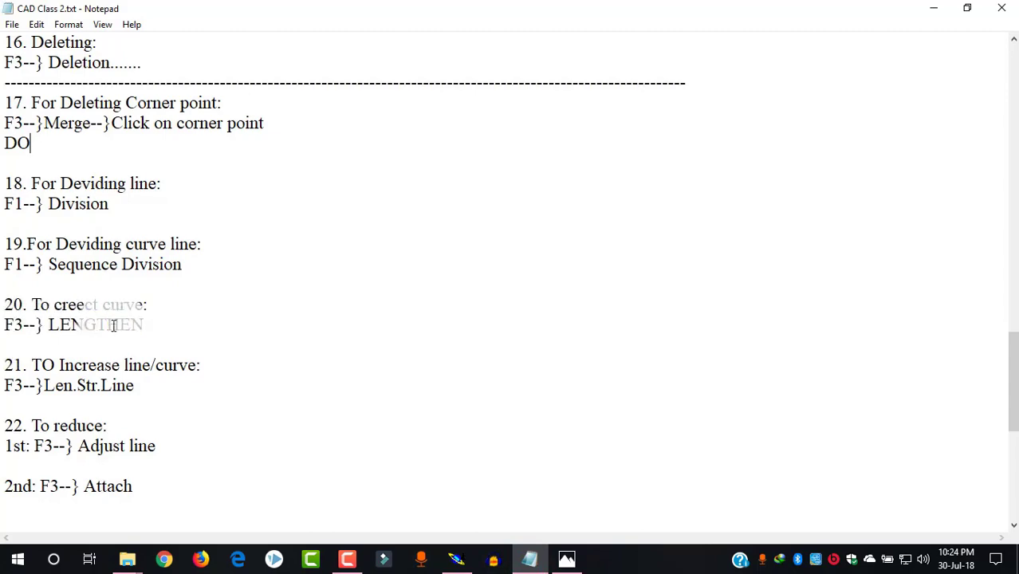
click(455, 562)
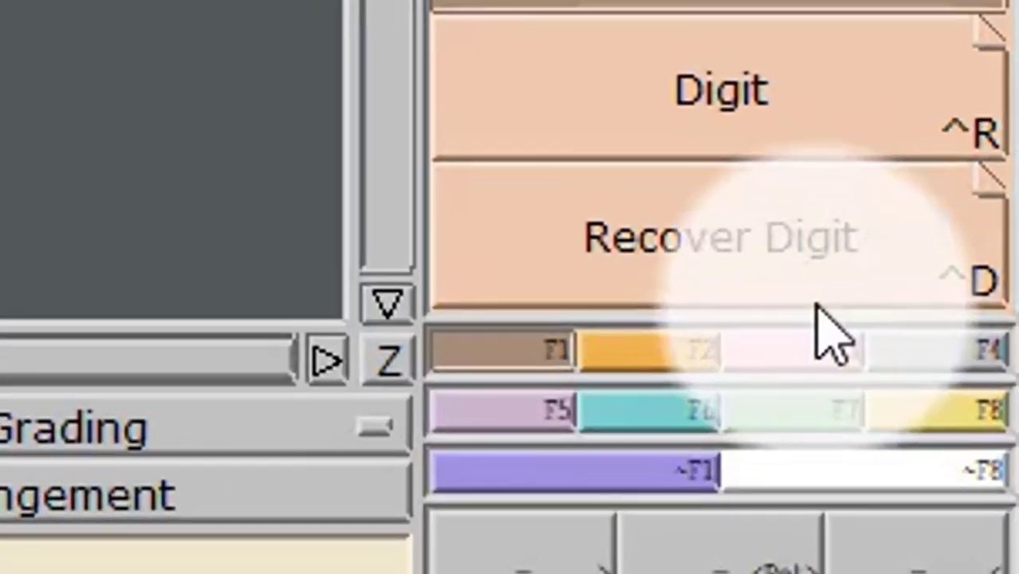
click(979, 434)
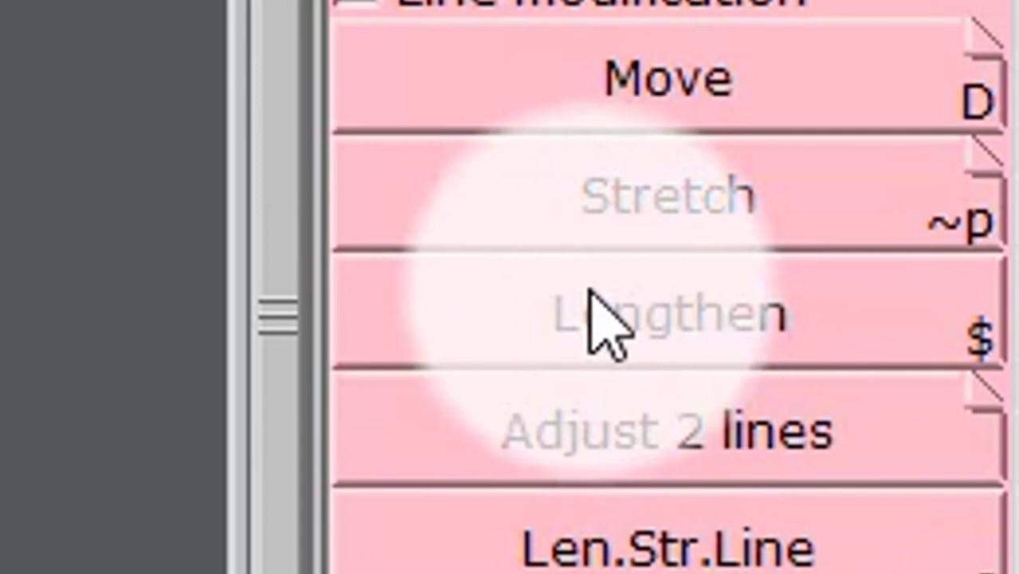
Start Lengthen on the S-curve, picking its top-right then bottom-left endpoint to show its 84.90 cm length
click(655, 316)
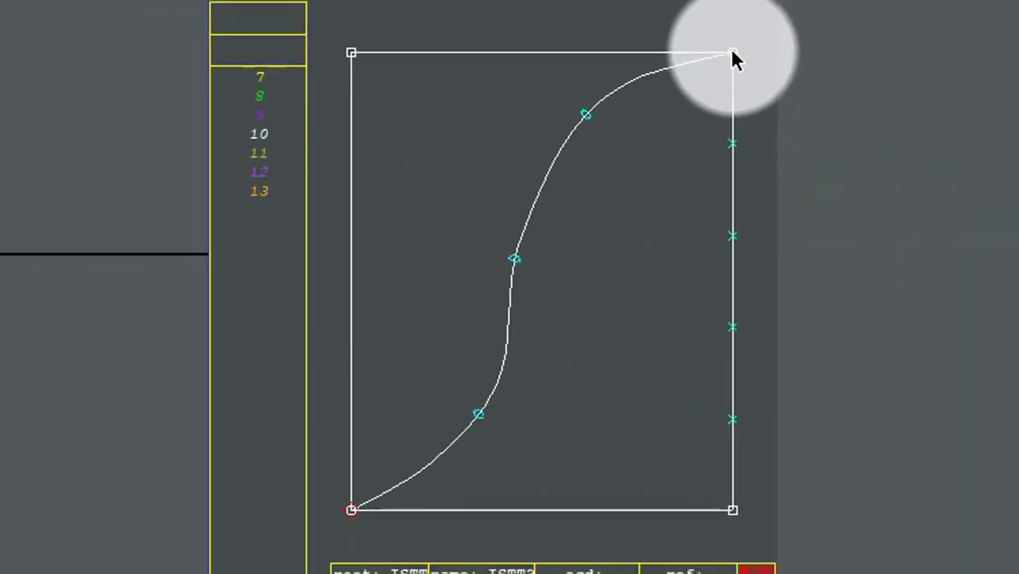
click(732, 52)
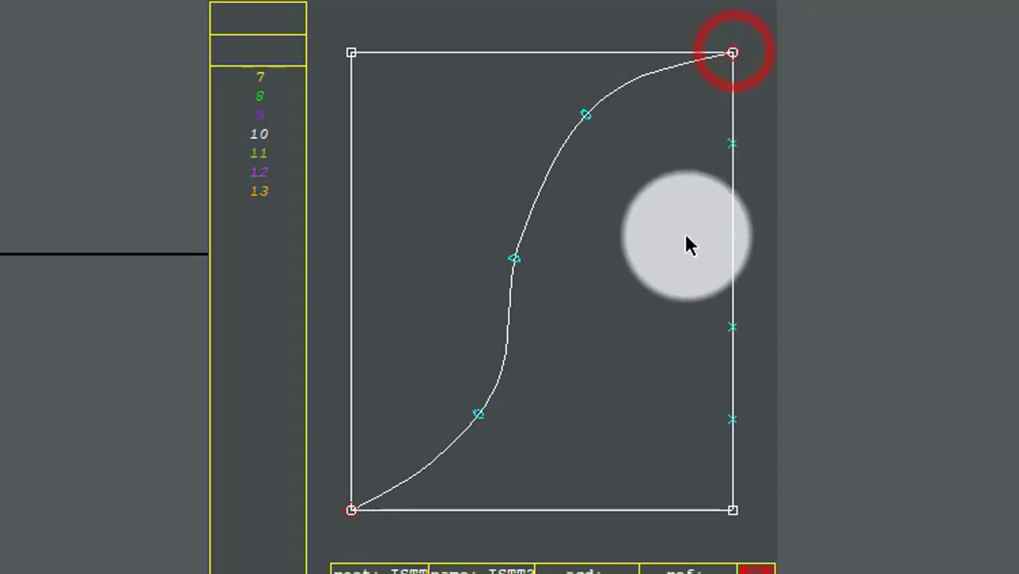
click(350, 509)
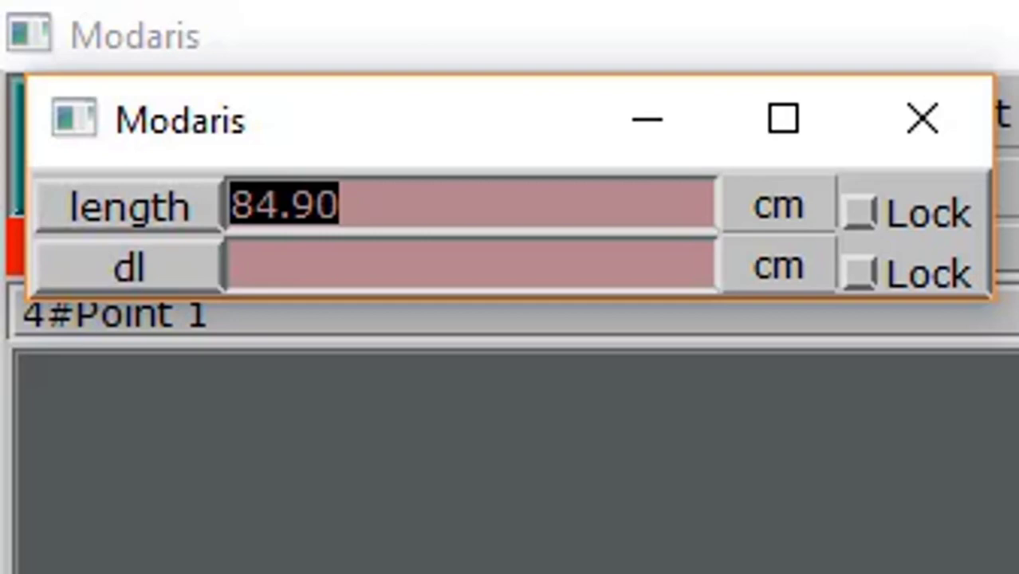
Set the S-curve length to 89.90 cm, then bring up the CAD Class 2.txt notes in Notepad
text(89)
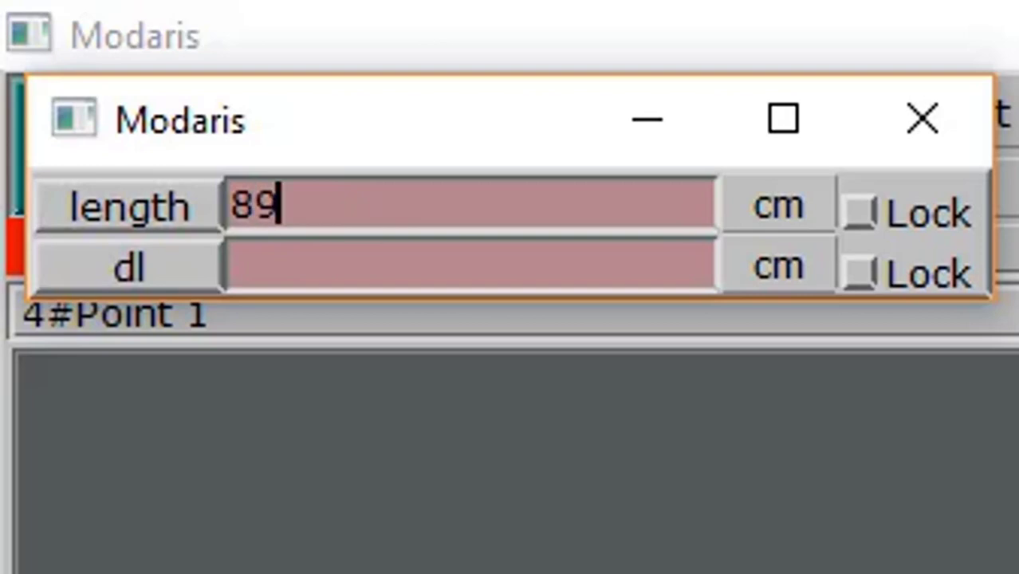
text(.90)
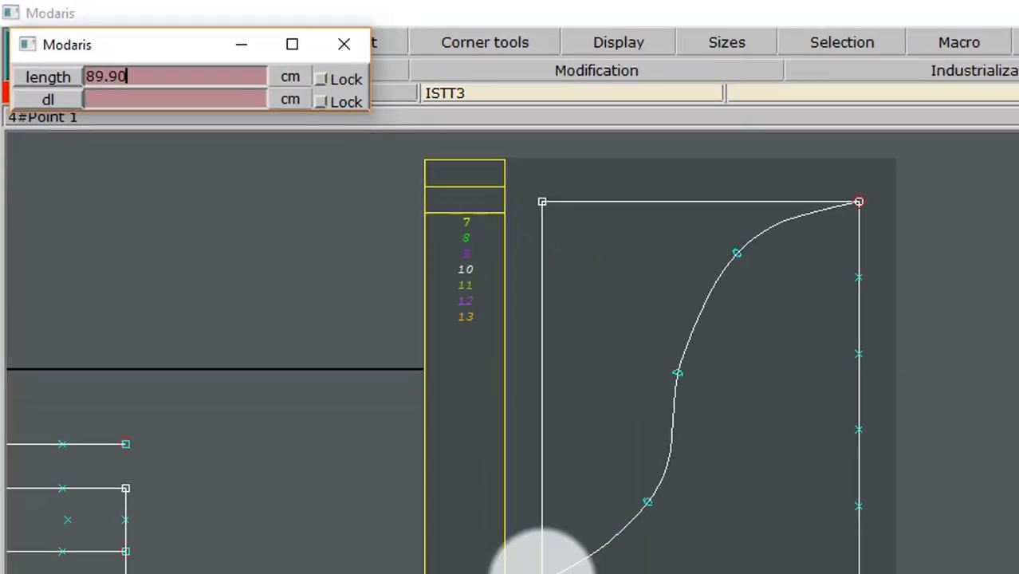
key(Return)
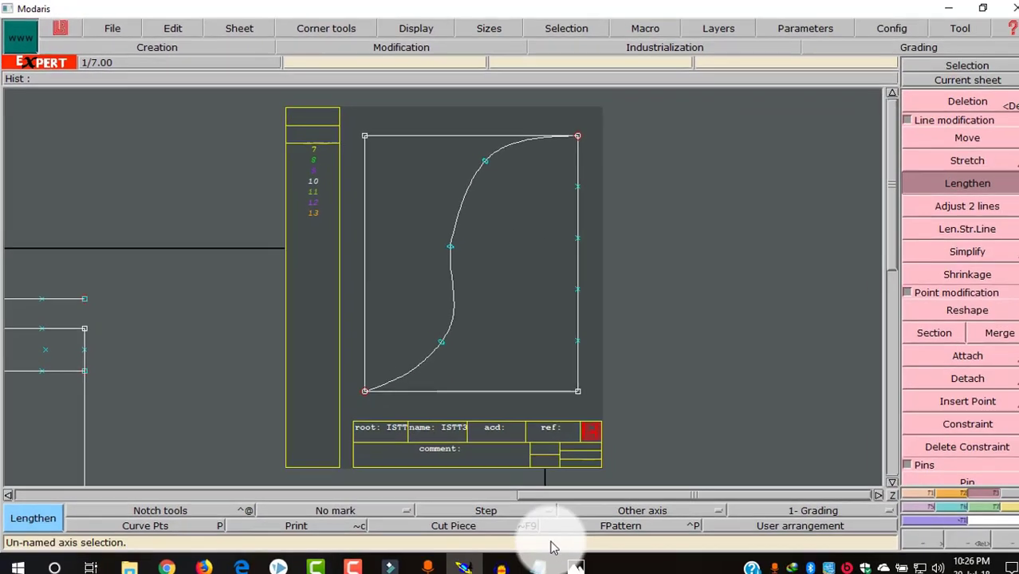
click(541, 558)
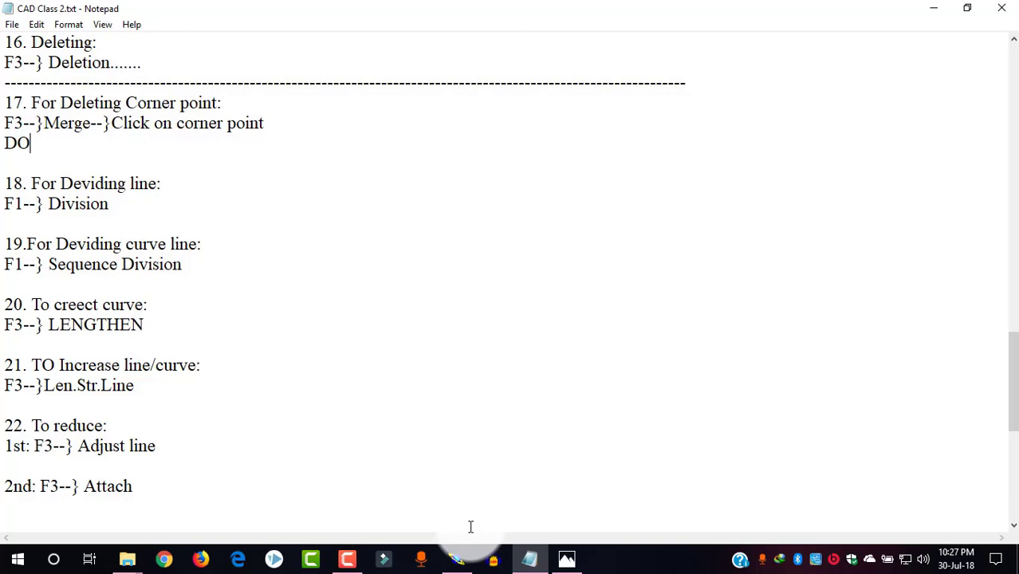
Return to the Modaris pattern showing the rectangle and its divided S-curve
click(457, 558)
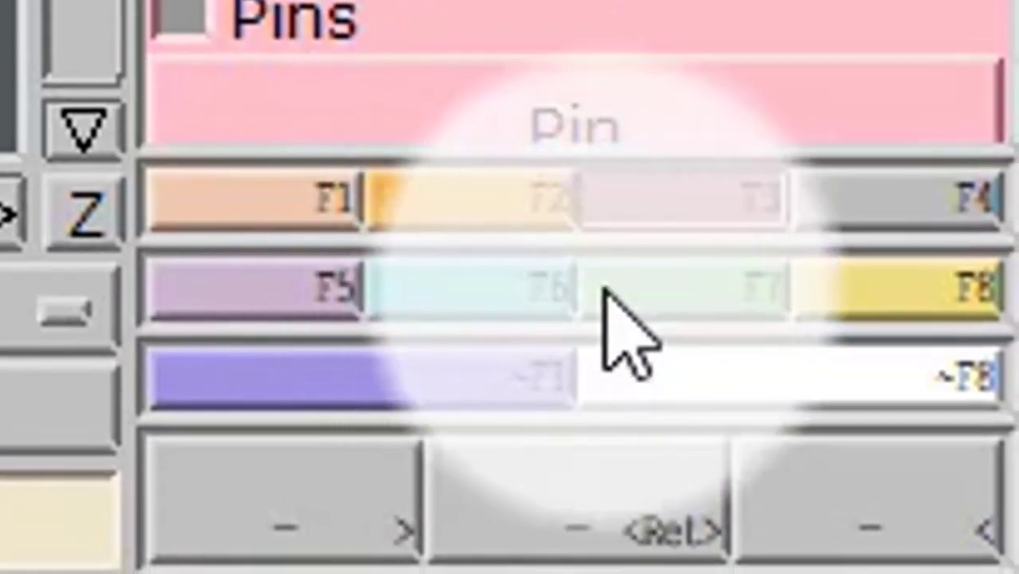
Choose Len.Str.Line from the F3 modification functions
click(641, 206)
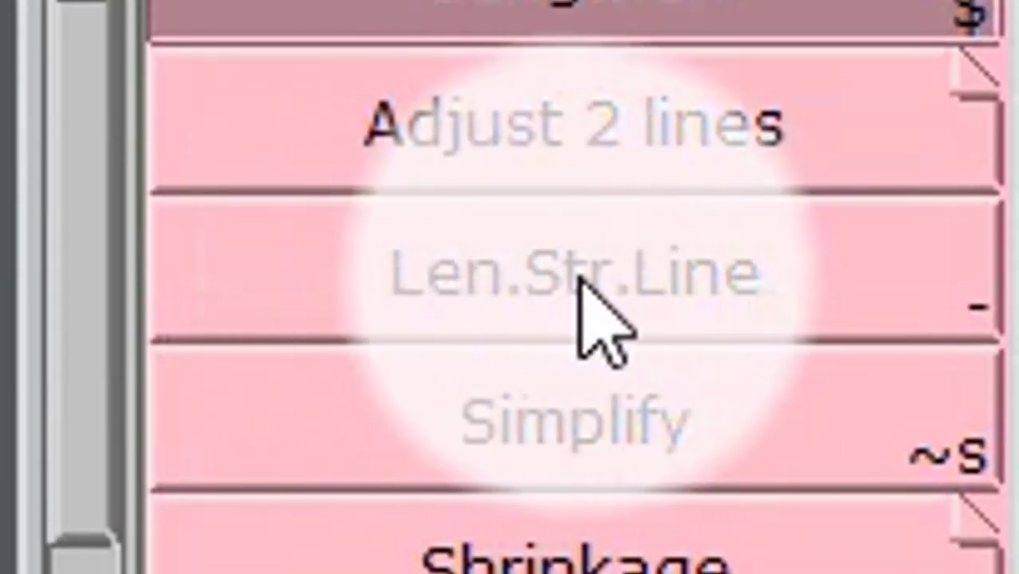
click(676, 294)
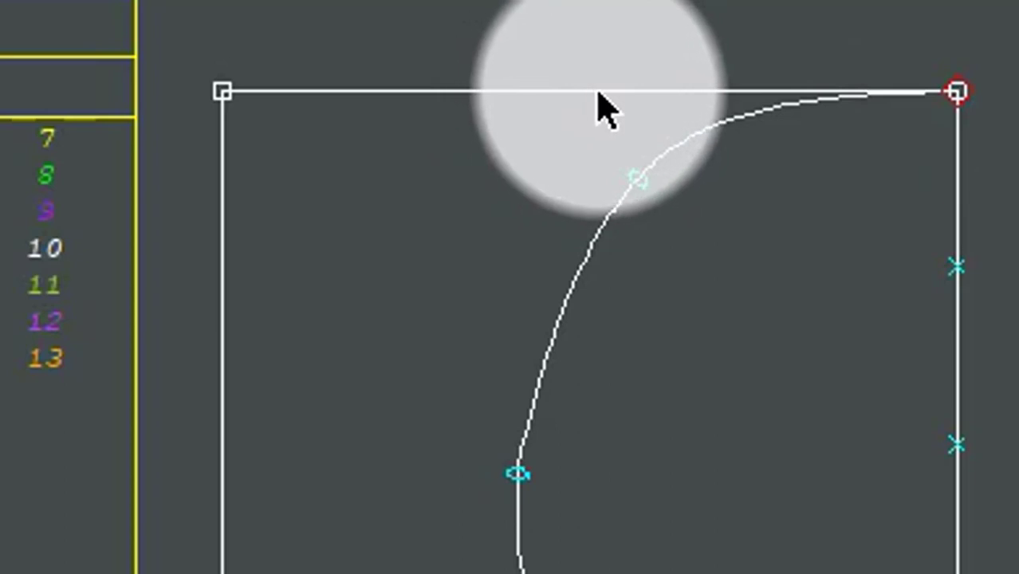
Lengthen the top edge leftward by 5 cm (dl 5) past the top-left corner
click(384, 91)
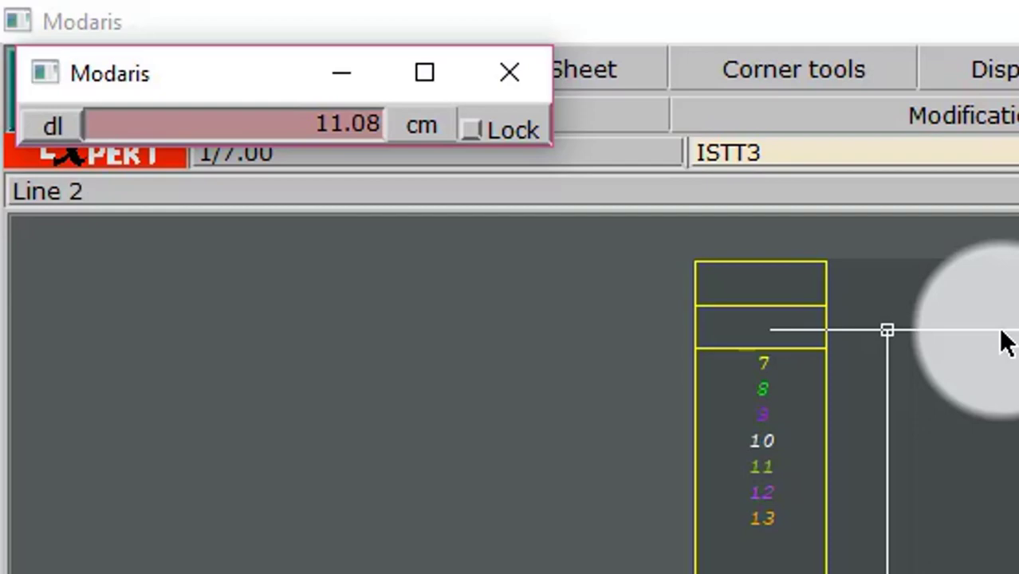
text(10)
key(Return)
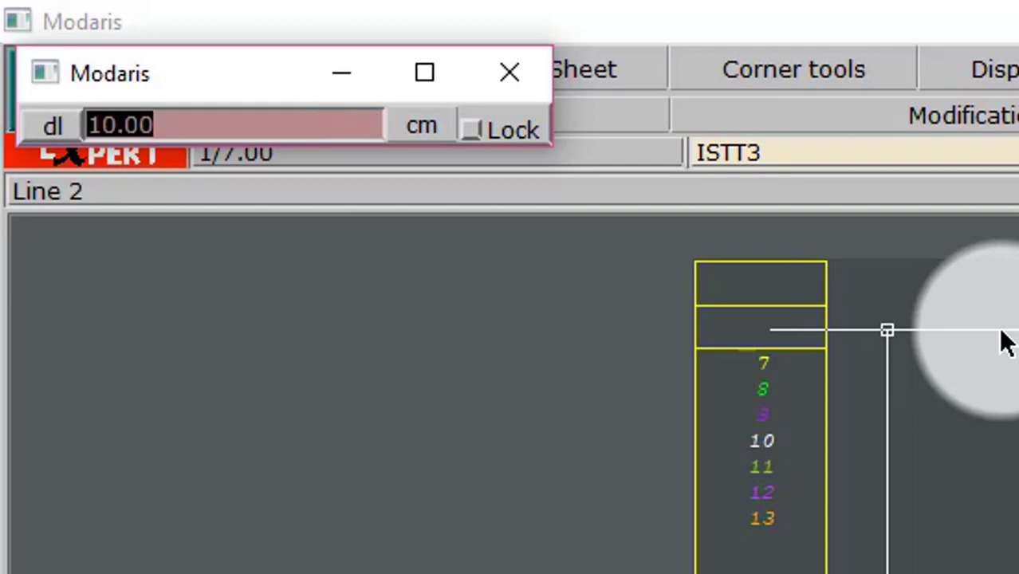
text(5)
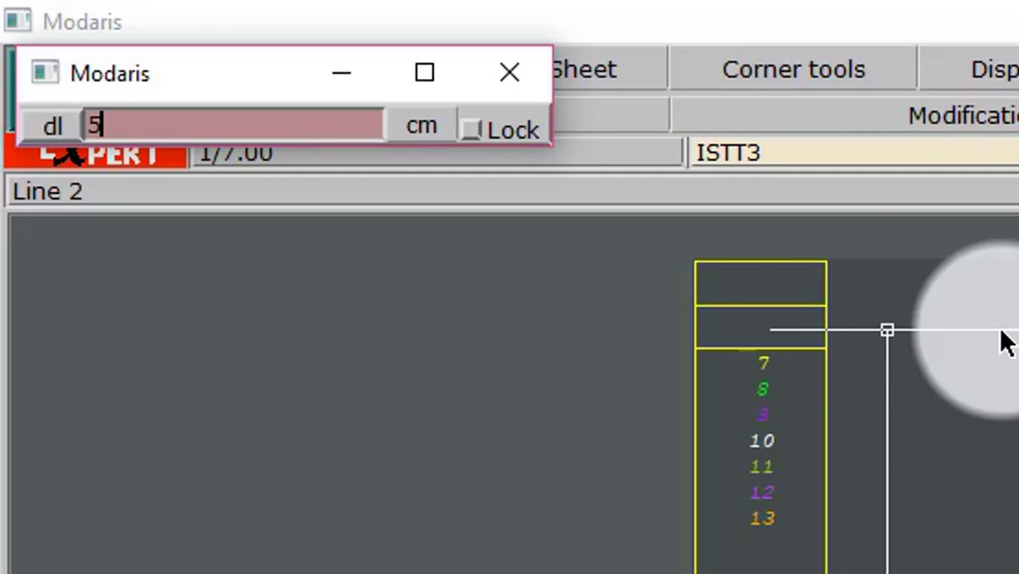
click(1005, 341)
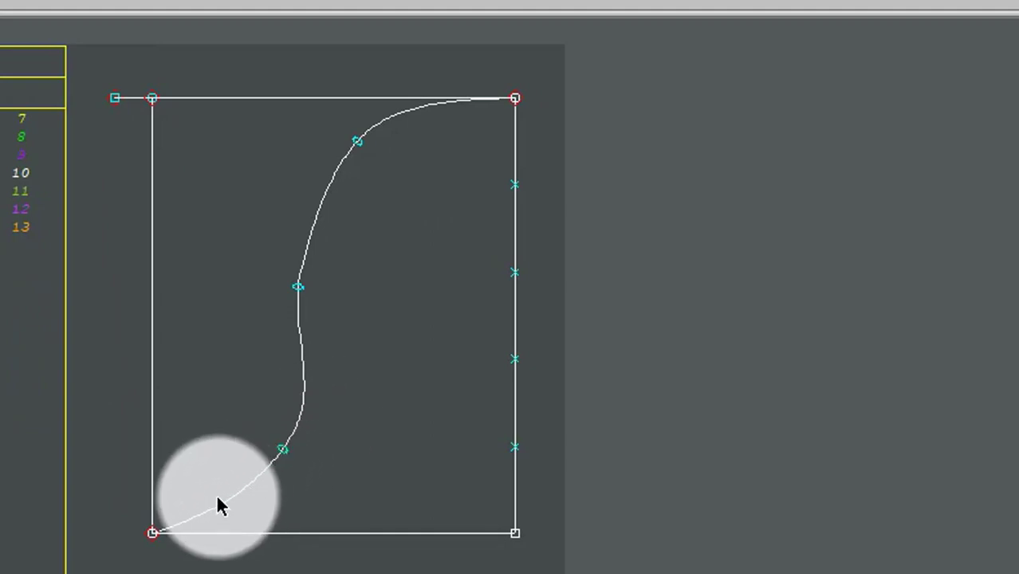
Select the S-curve (Line 5) at its bottom-left end and lower stretch for lengthening
click(151, 533)
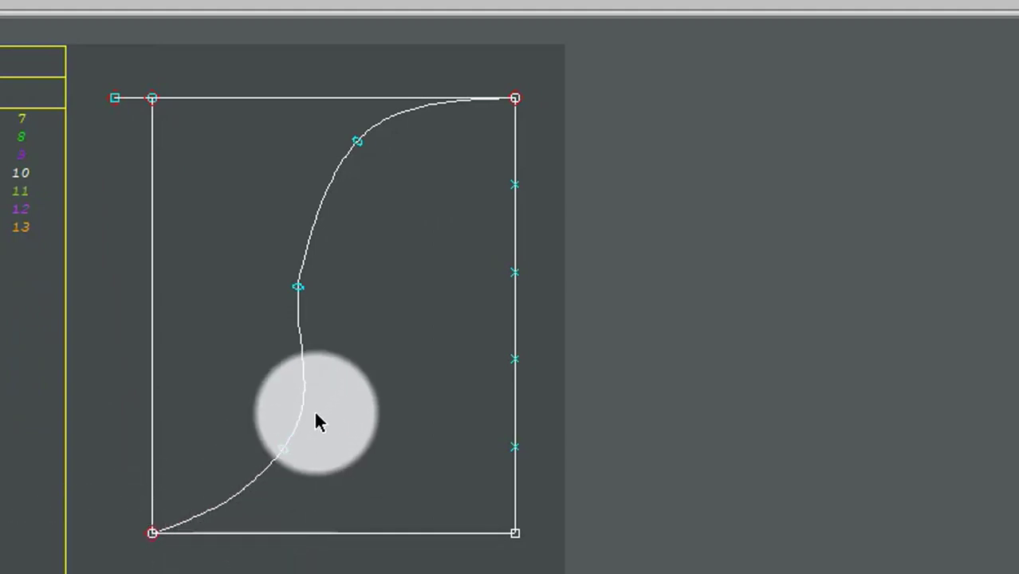
click(298, 287)
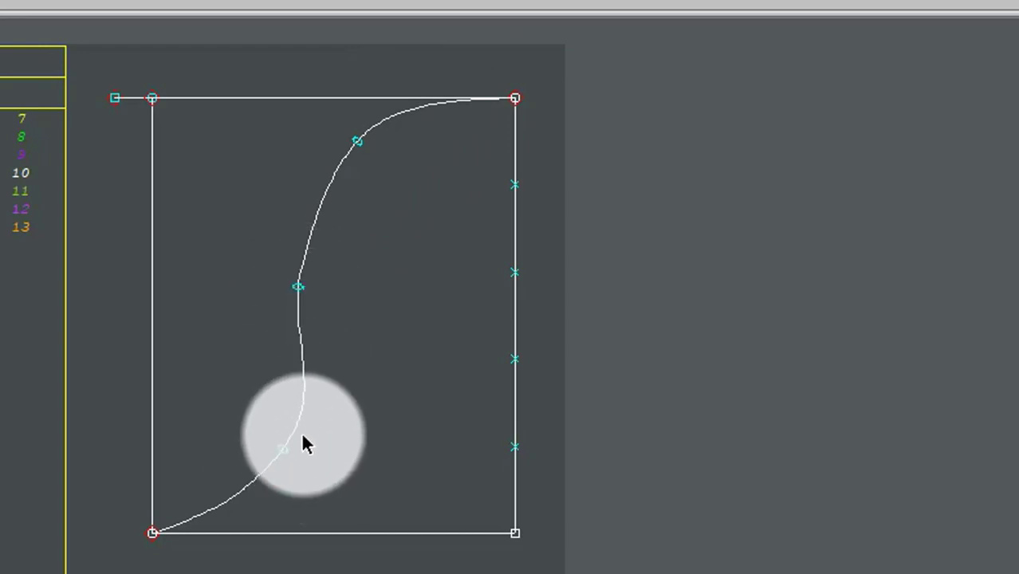
click(293, 437)
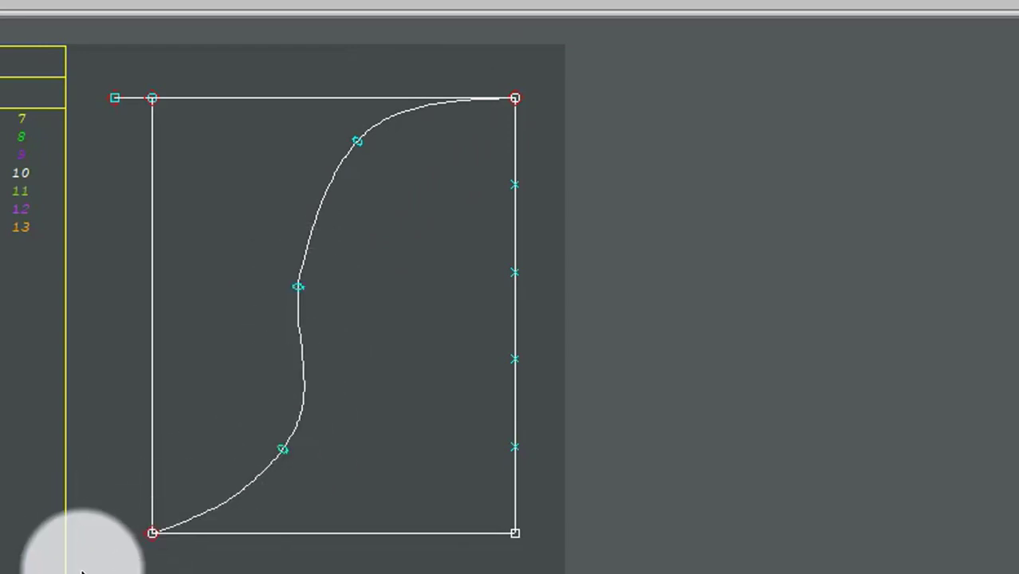
click(243, 495)
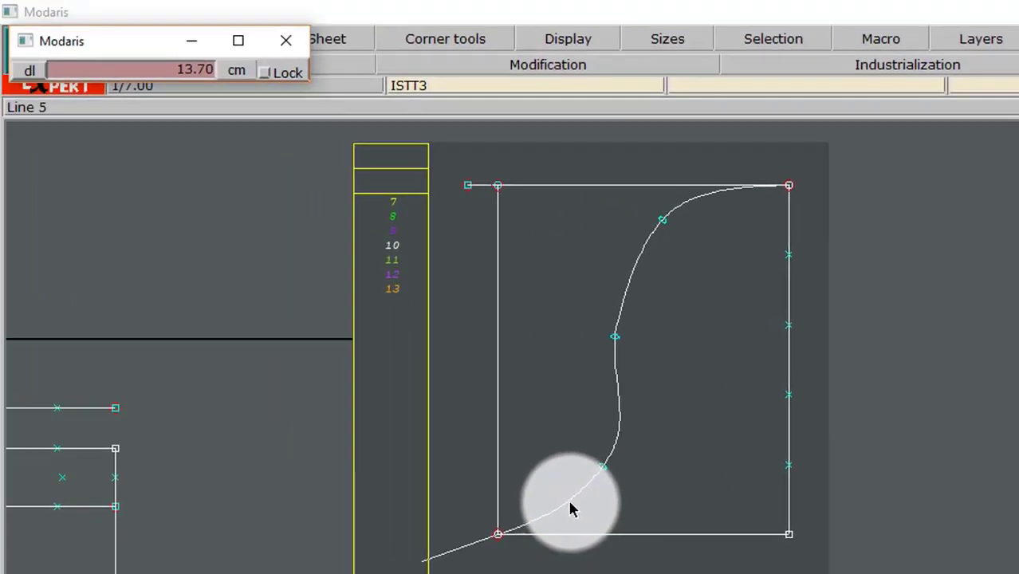
Extend the S-curve's lower end by 5 cm, then switch to the Notepad class notes
text(5)
key(Return)
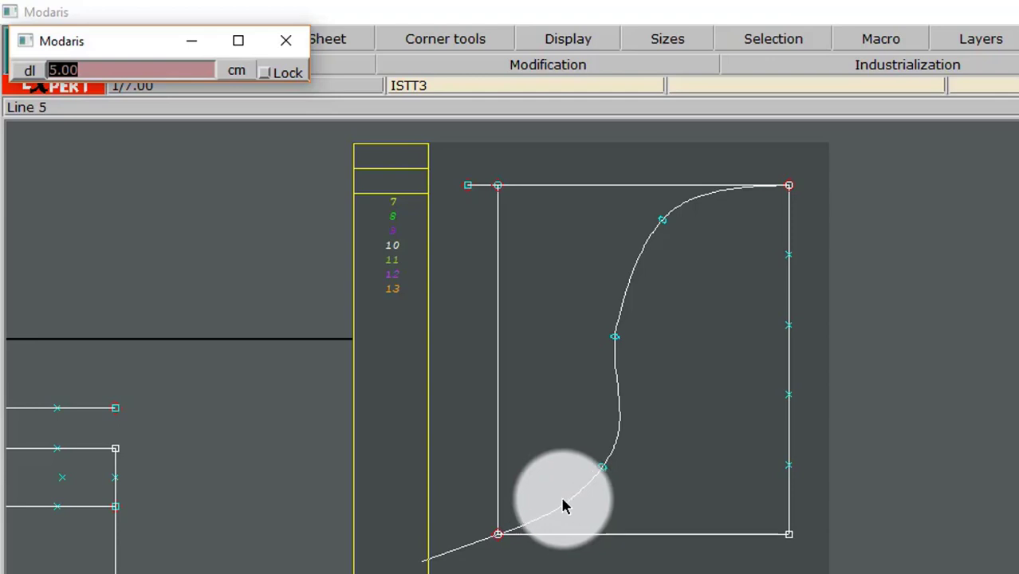
click(566, 503)
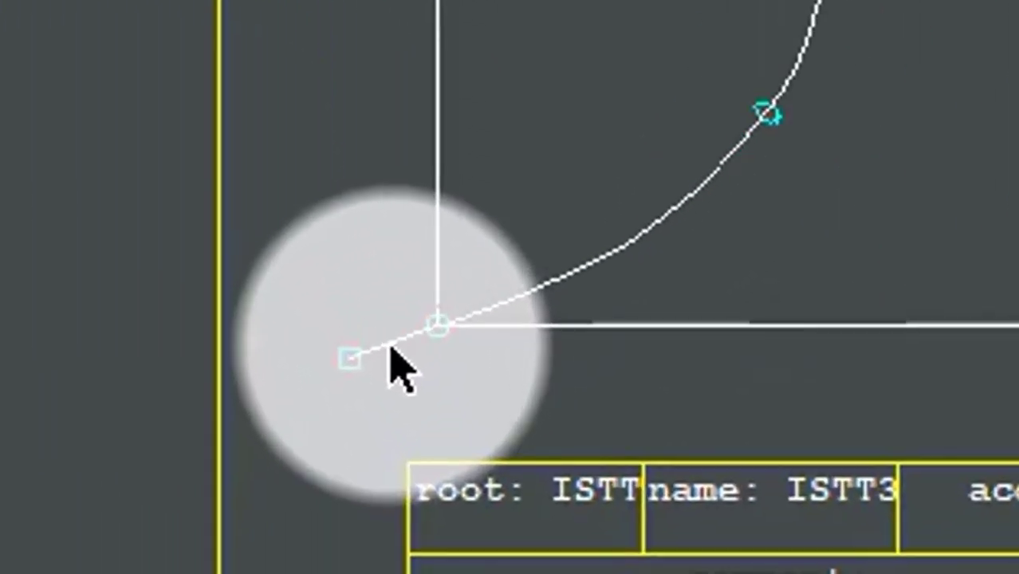
click(389, 343)
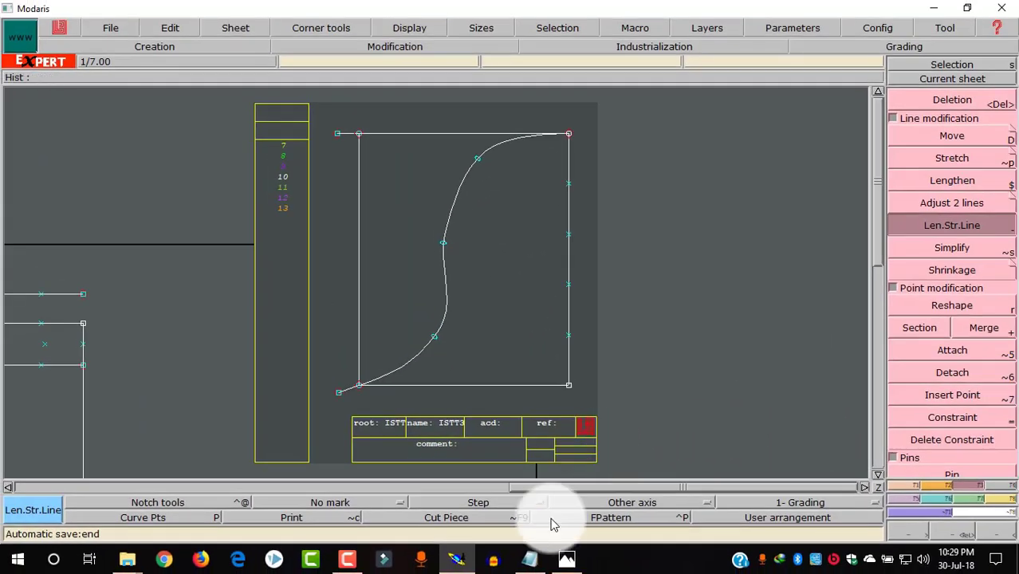
click(532, 555)
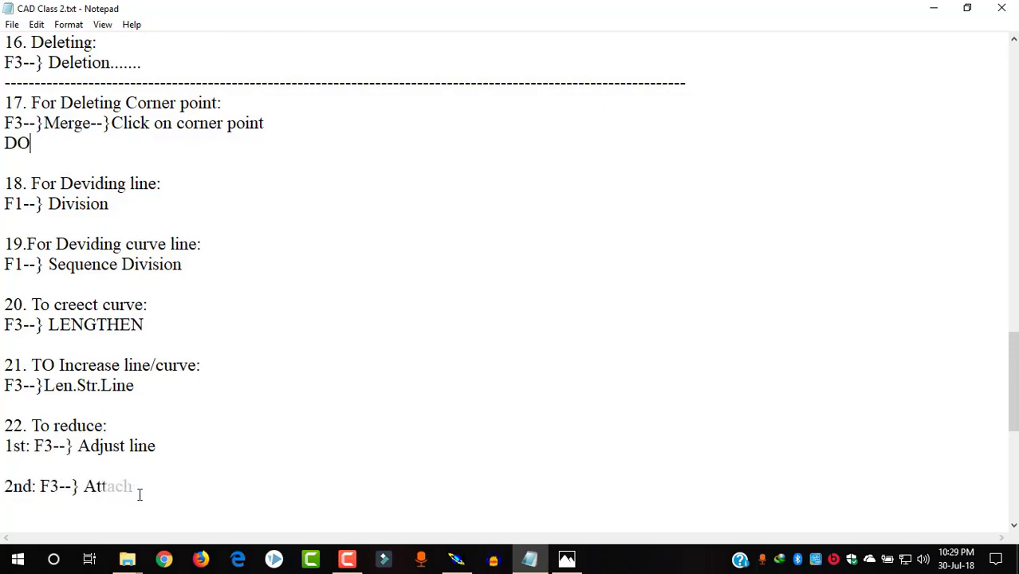
Back in Modaris, use Attach on the curve's lower end and the top edge's end at the corner
click(457, 559)
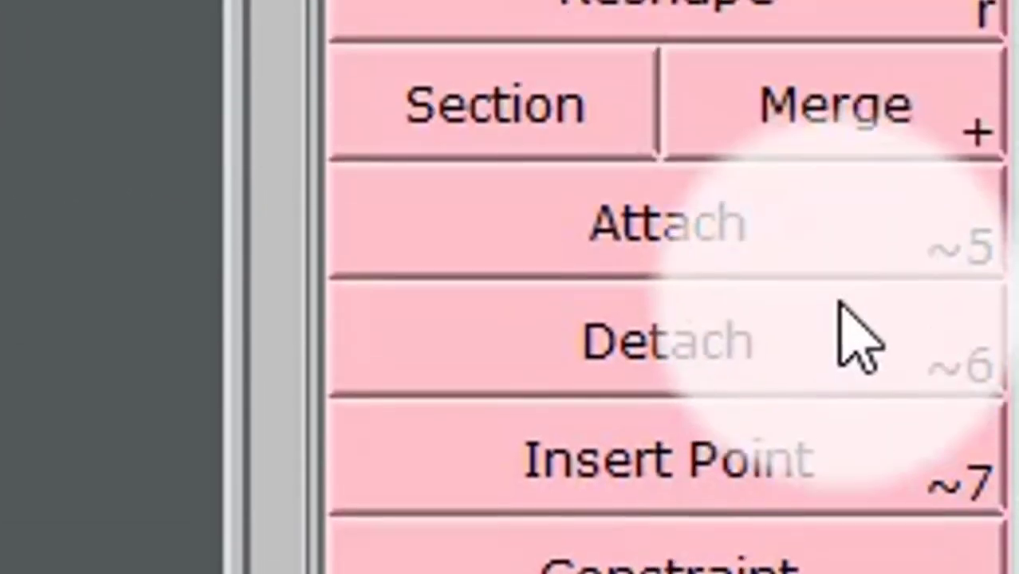
click(819, 232)
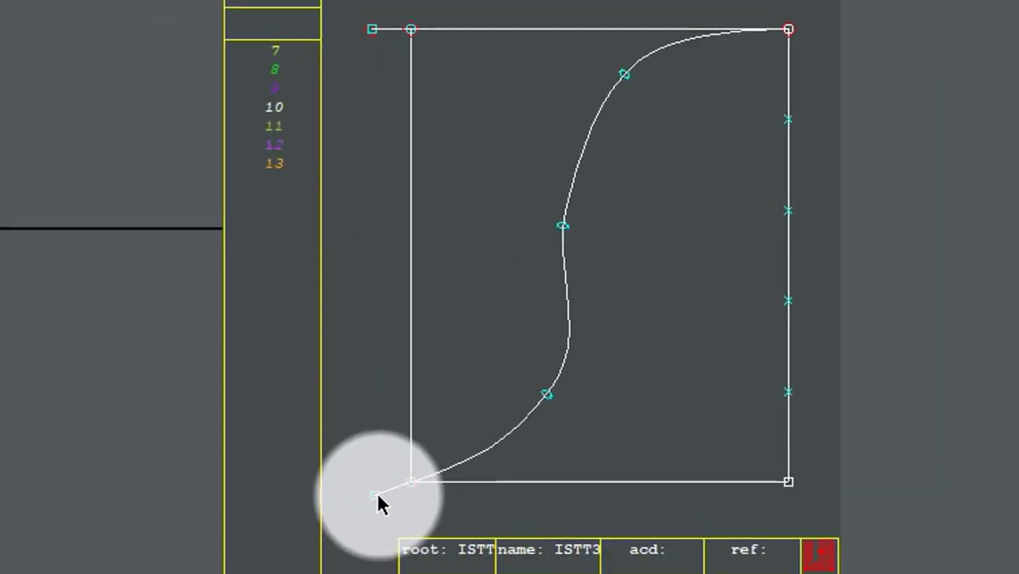
click(375, 495)
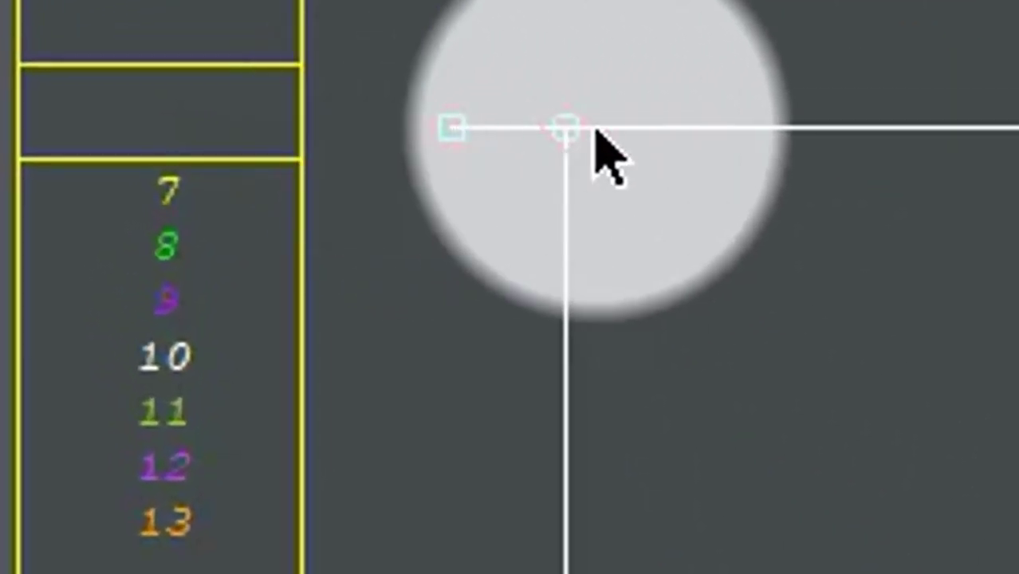
click(449, 127)
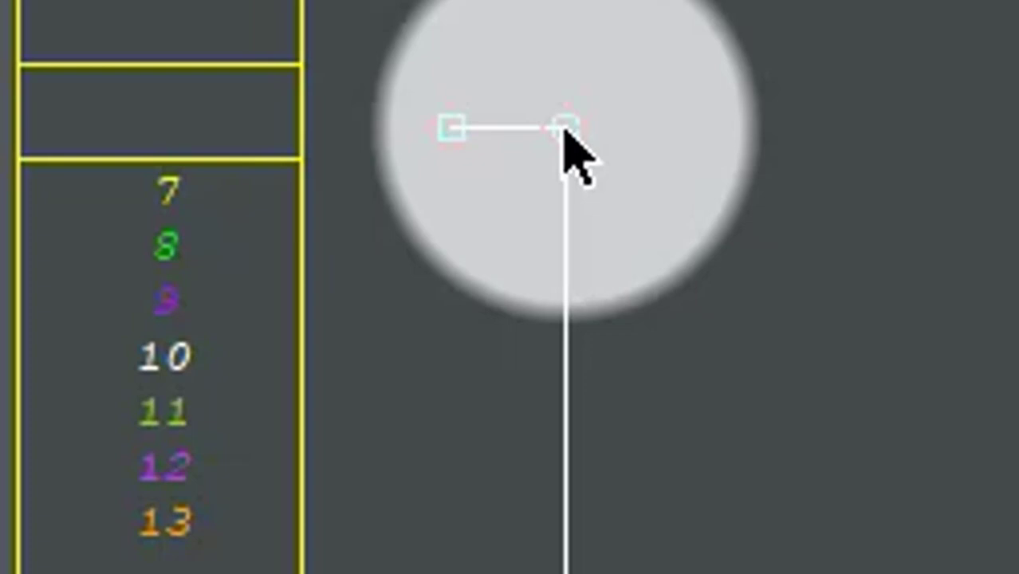
click(564, 128)
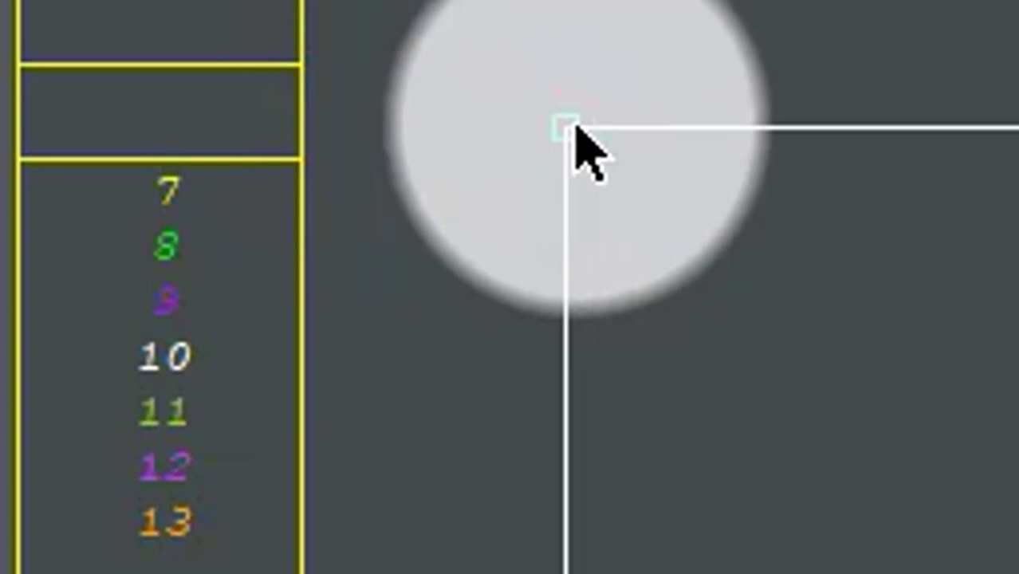
Lengthen the top edge and the S-curve end so both overshoot the left corners
click(534, 545)
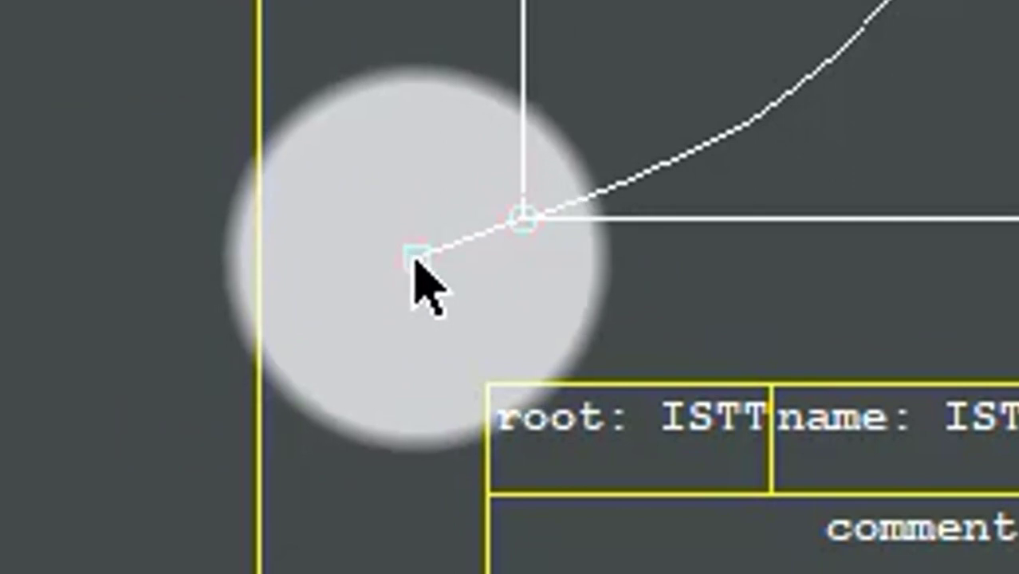
click(415, 259)
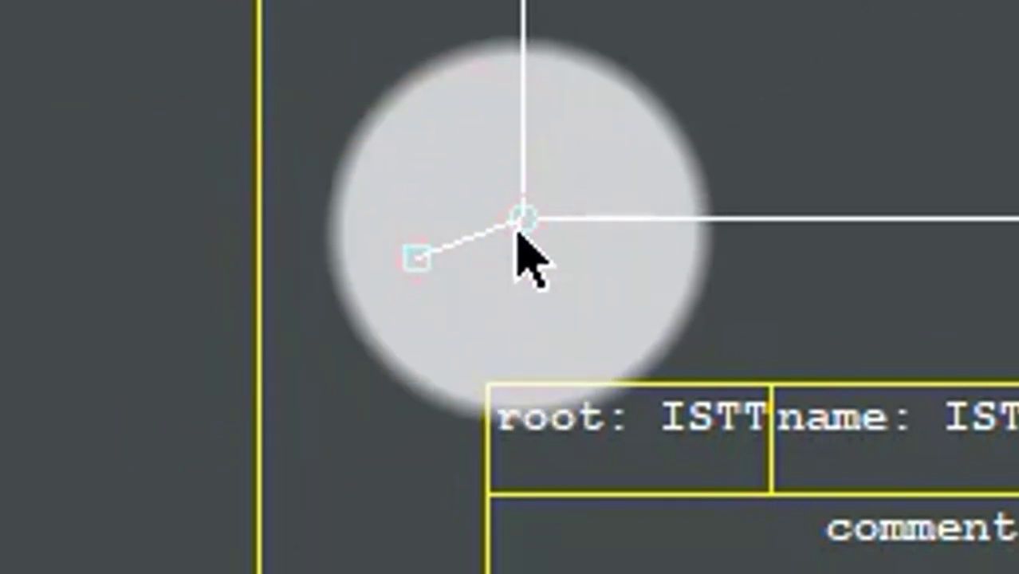
click(526, 216)
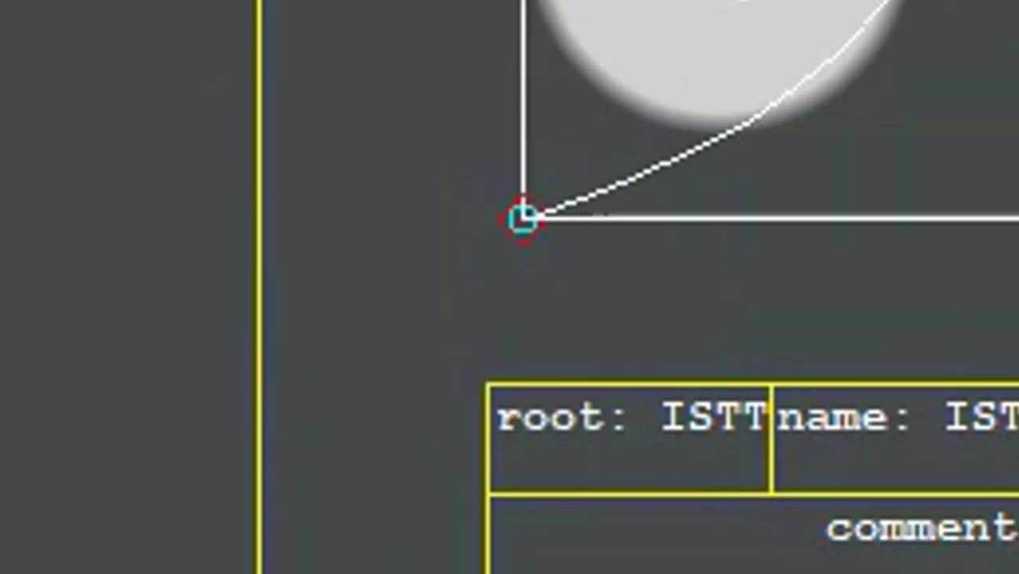
click(603, 102)
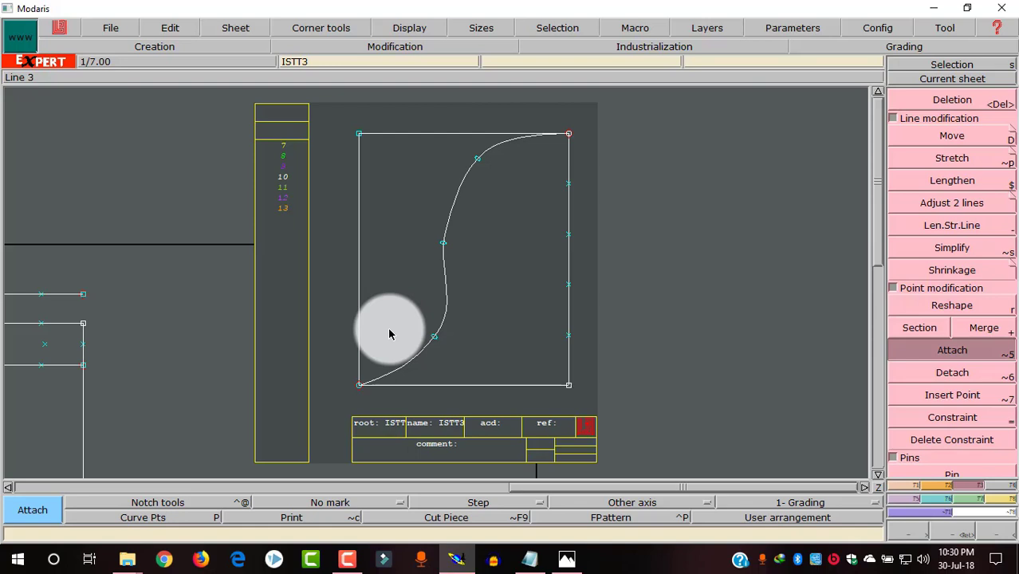
click(667, 283)
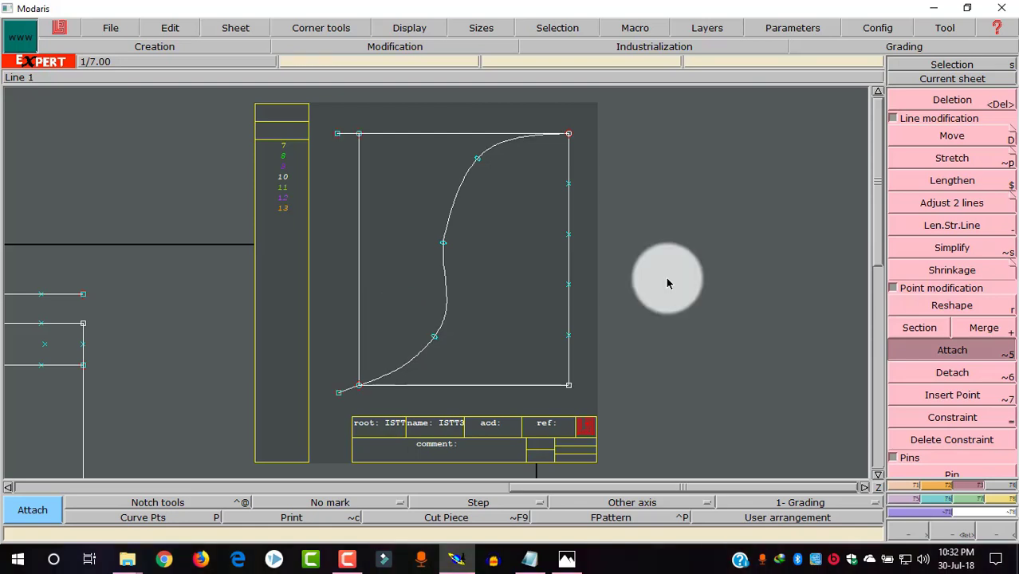
Glance at the class notes, then return to Modaris and choose Adjust 2 lines
click(532, 560)
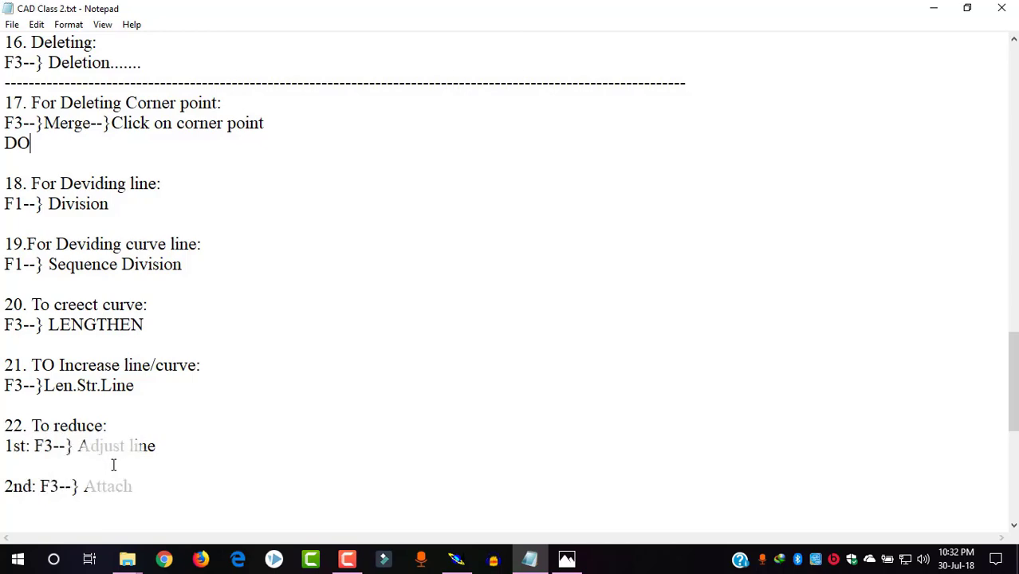
click(455, 560)
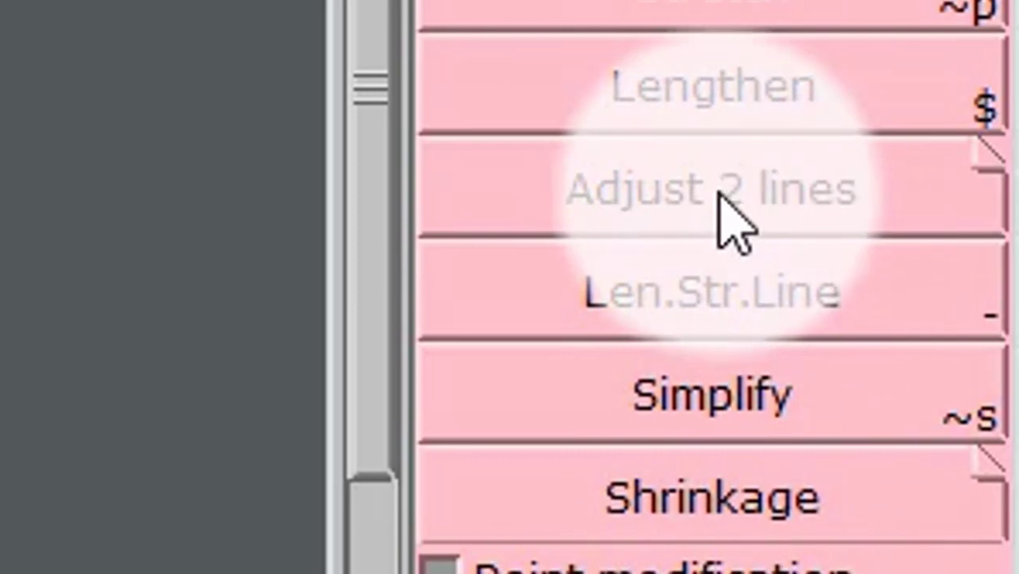
click(722, 203)
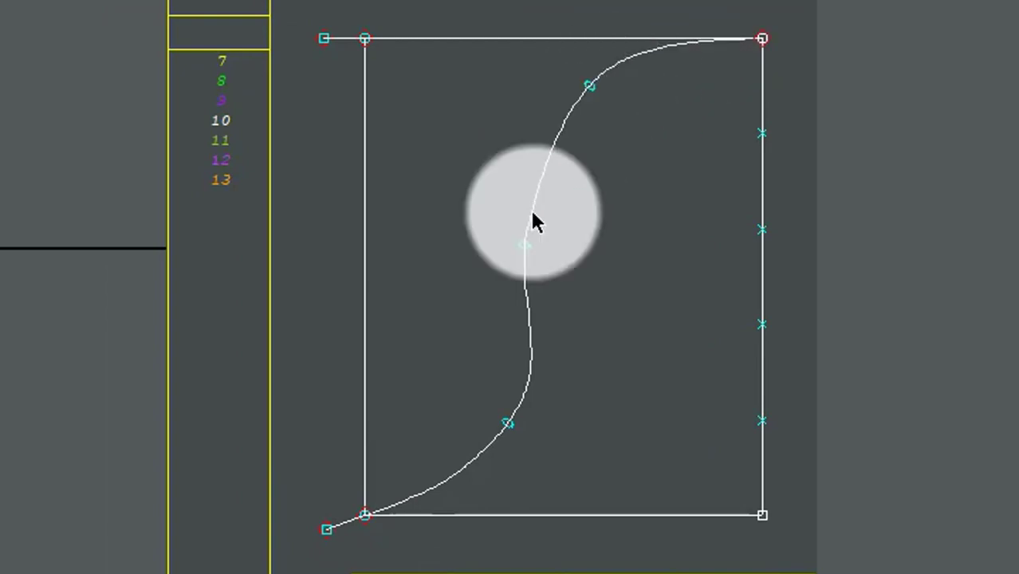
Trim the S-curve's overhanging lower end back to the rectangle's left side
click(327, 529)
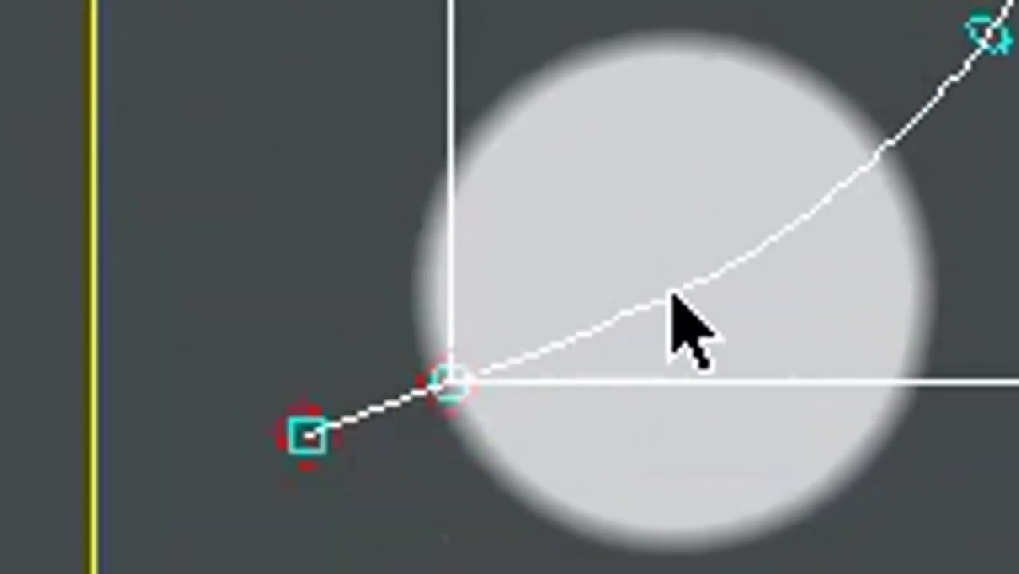
click(660, 302)
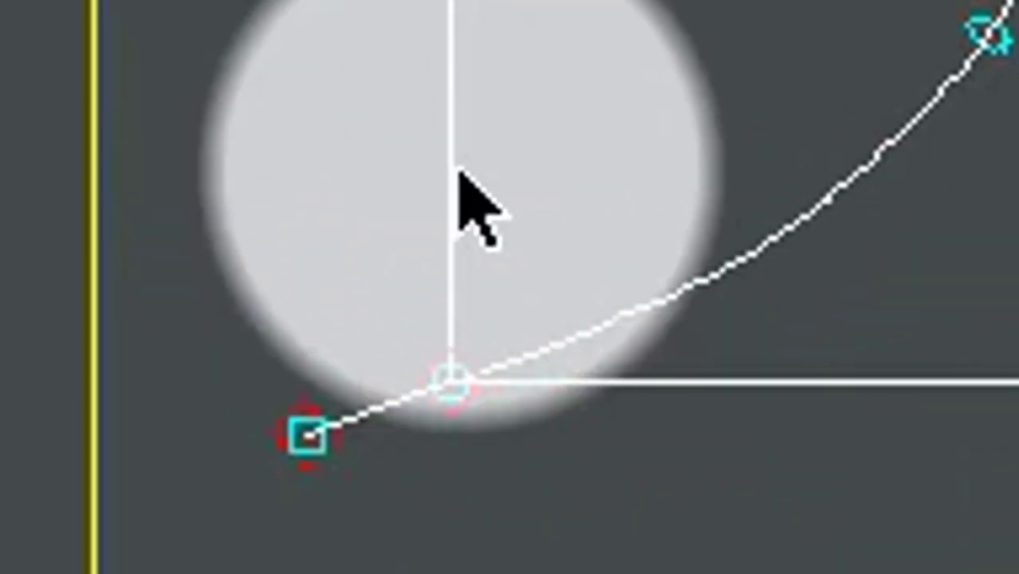
click(458, 169)
click(453, 382)
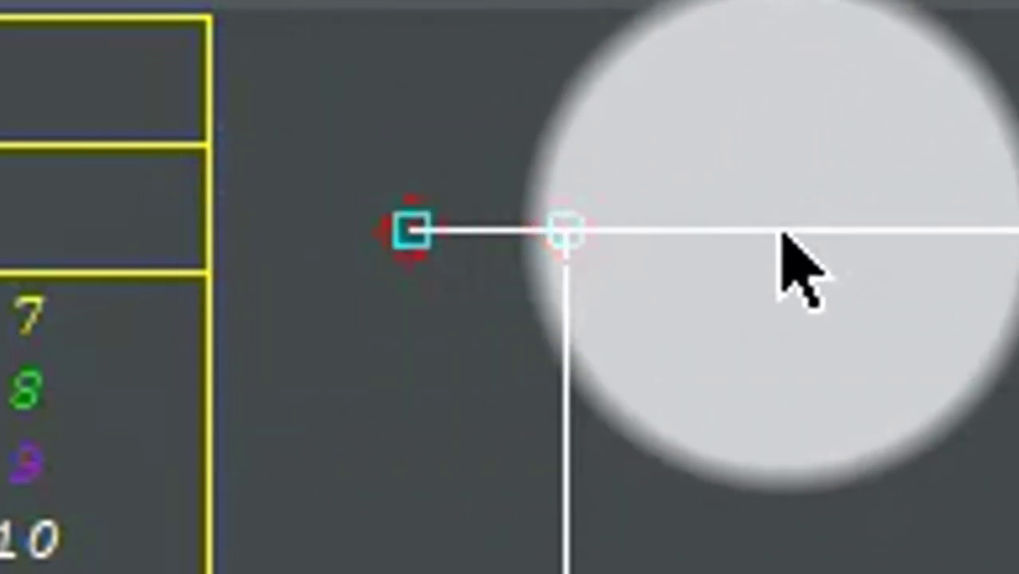
Trim the top edge's stub to the left side, then bring Notepad forward
click(778, 231)
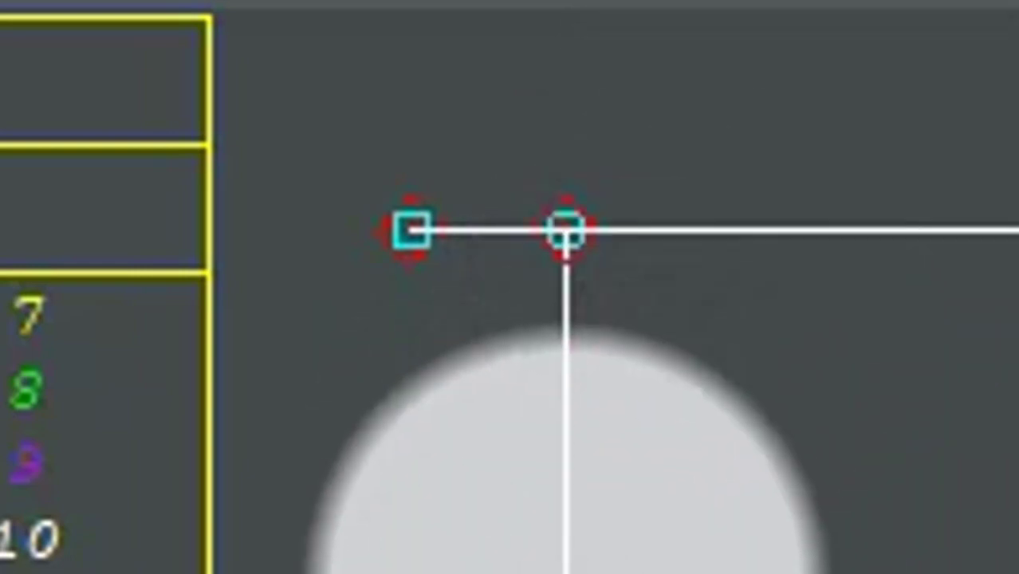
click(568, 518)
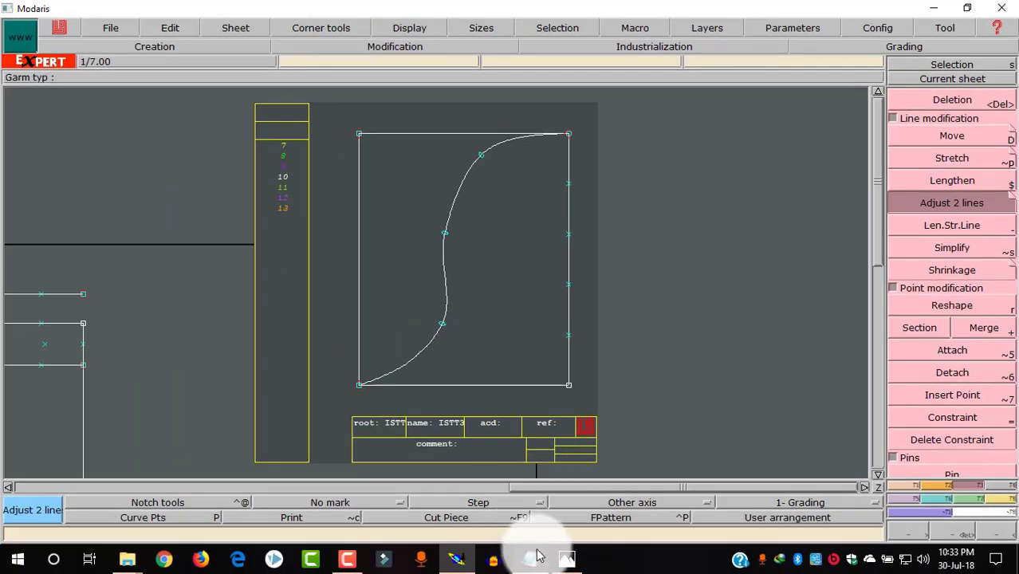
click(538, 557)
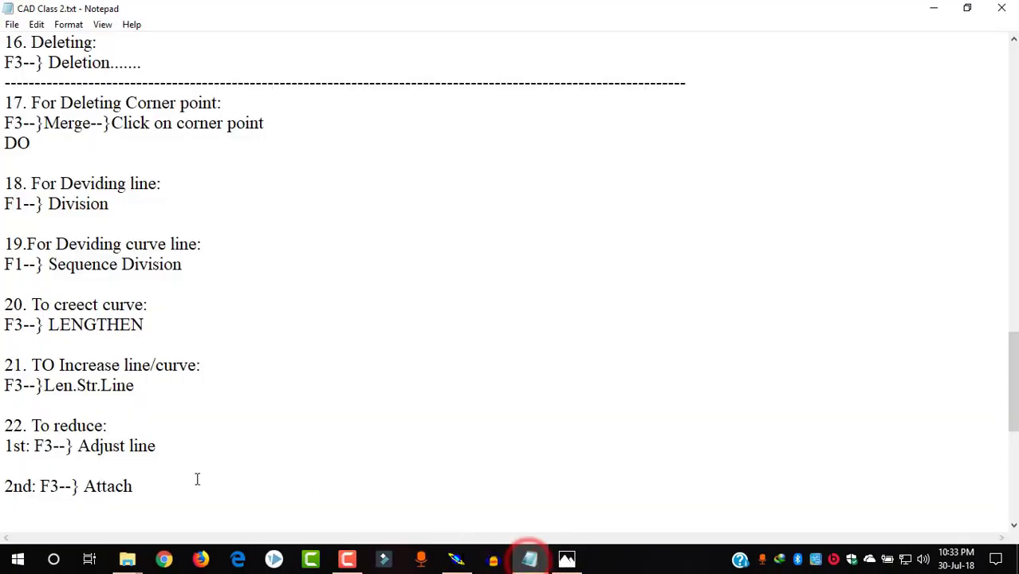
Read item 23 (F2 Arc Arrow) in the notes, view the shirt photo, then return to Modaris
scroll(182, 461, down, 4)
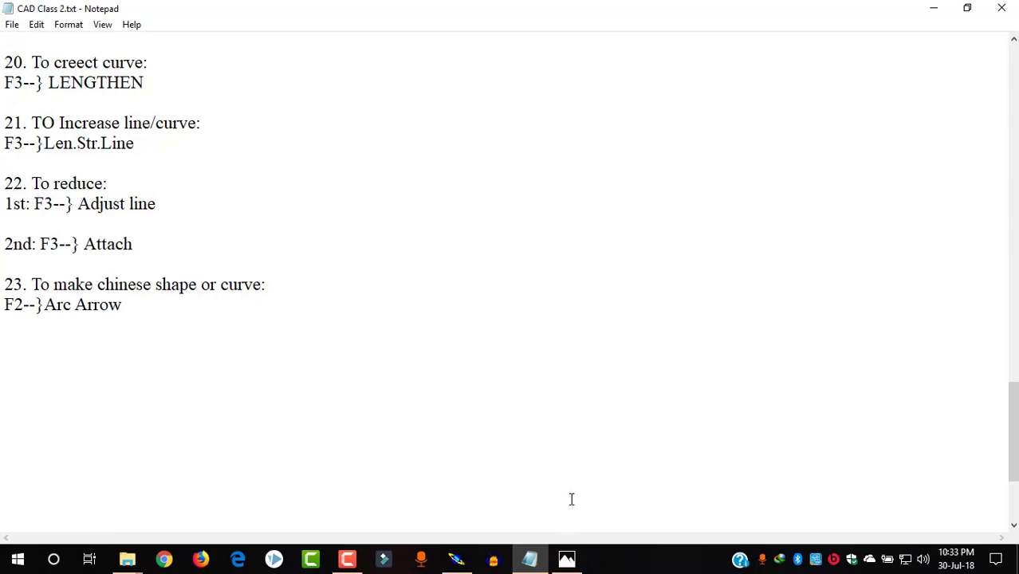
click(569, 558)
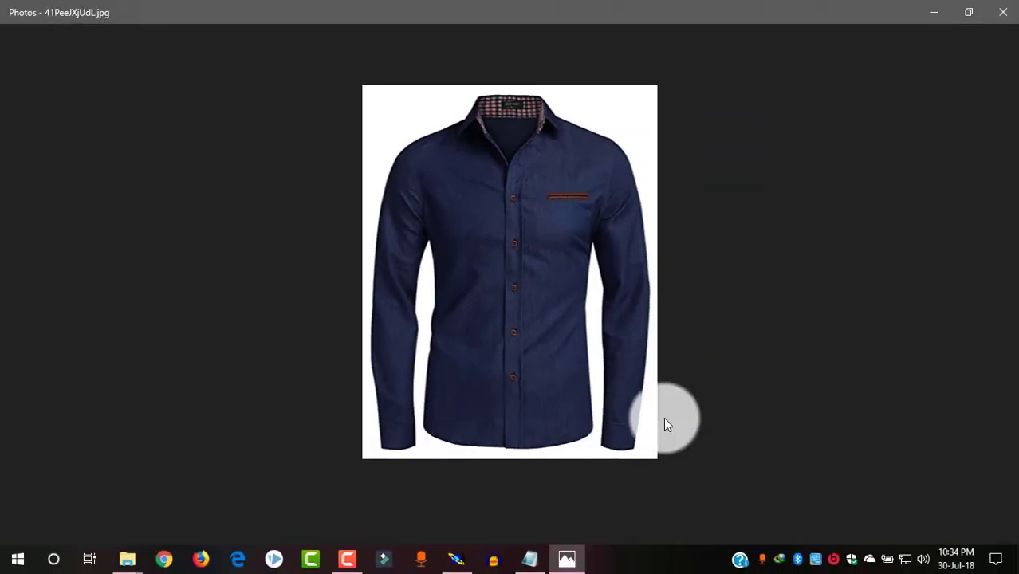
click(933, 13)
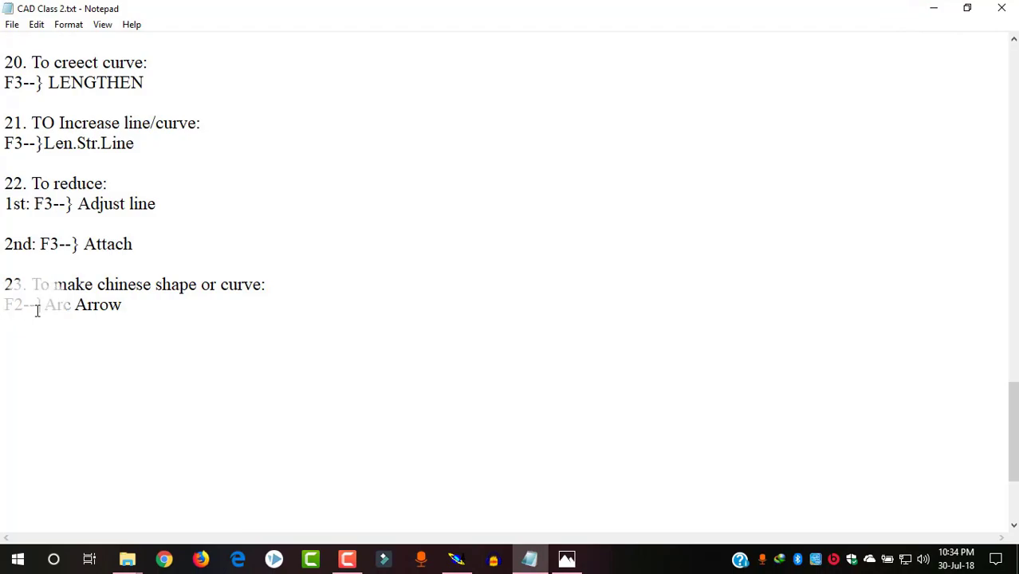
click(462, 559)
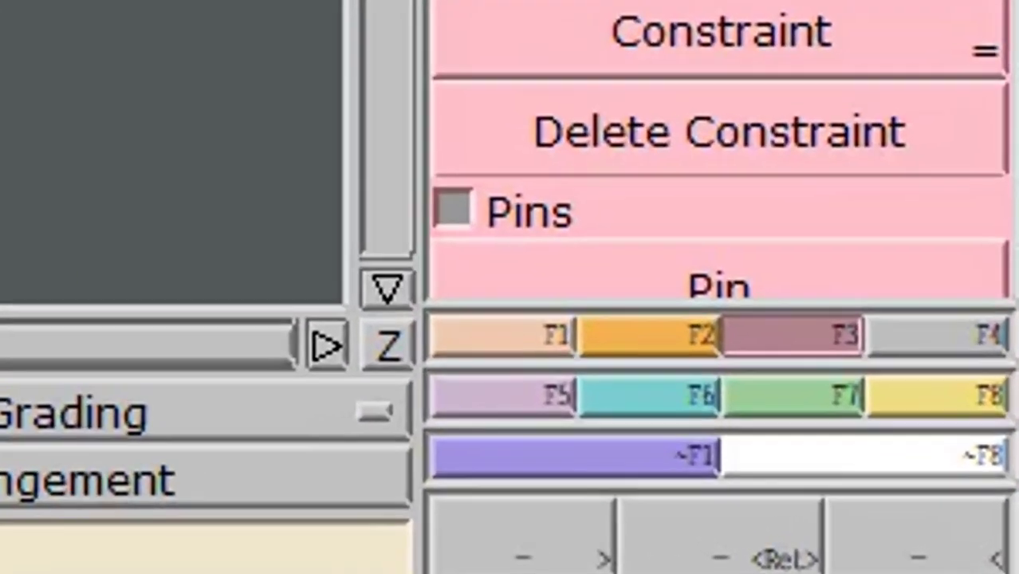
Choose Arc arrow from the F2 curve functions and pick the rectangle's top-right corner as the start
click(683, 259)
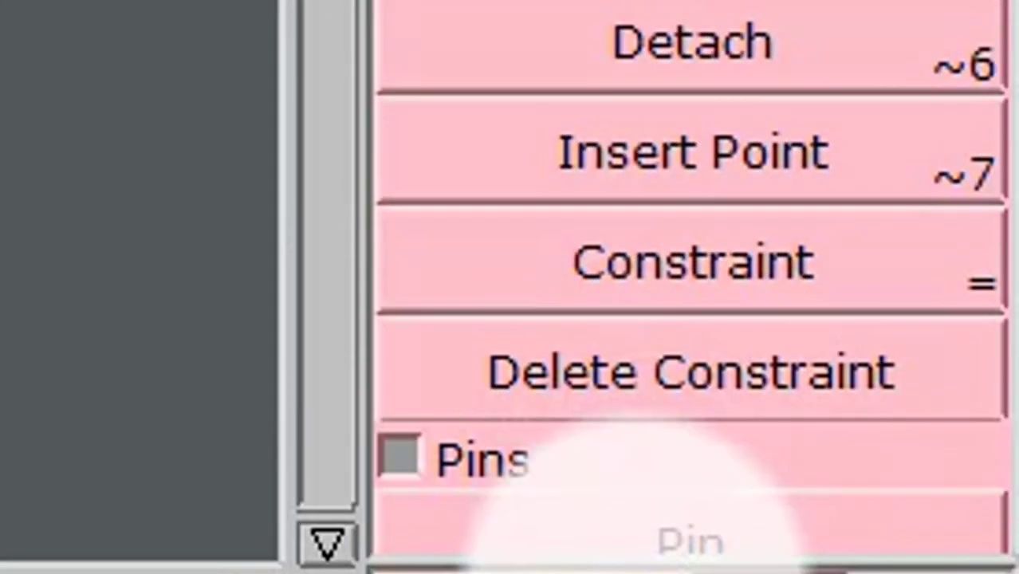
key(F2)
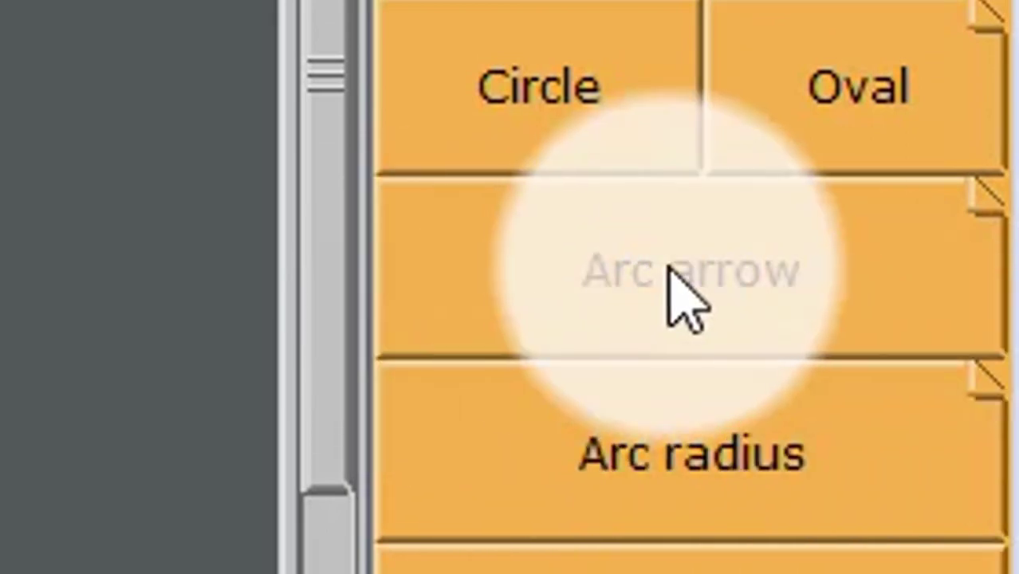
click(675, 265)
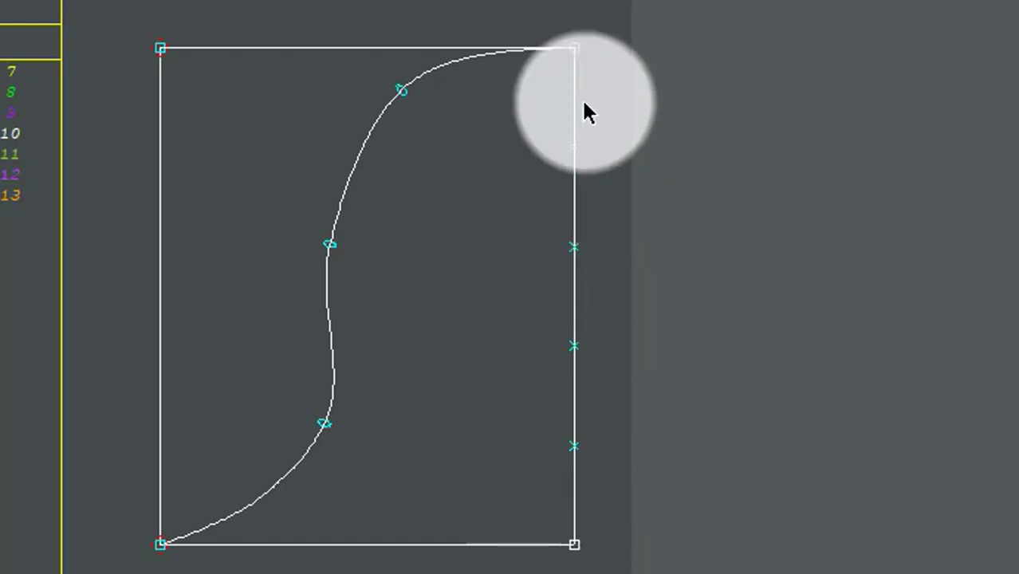
click(574, 48)
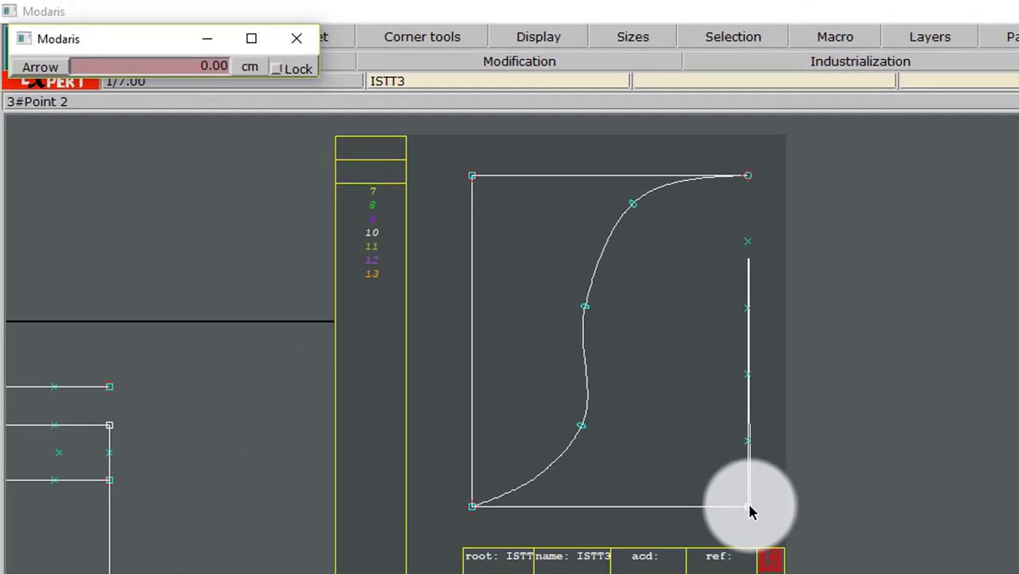
From the bottom-right corner, bow the right edge with a 2 cm arrow, then flip it to -2 cm
click(748, 506)
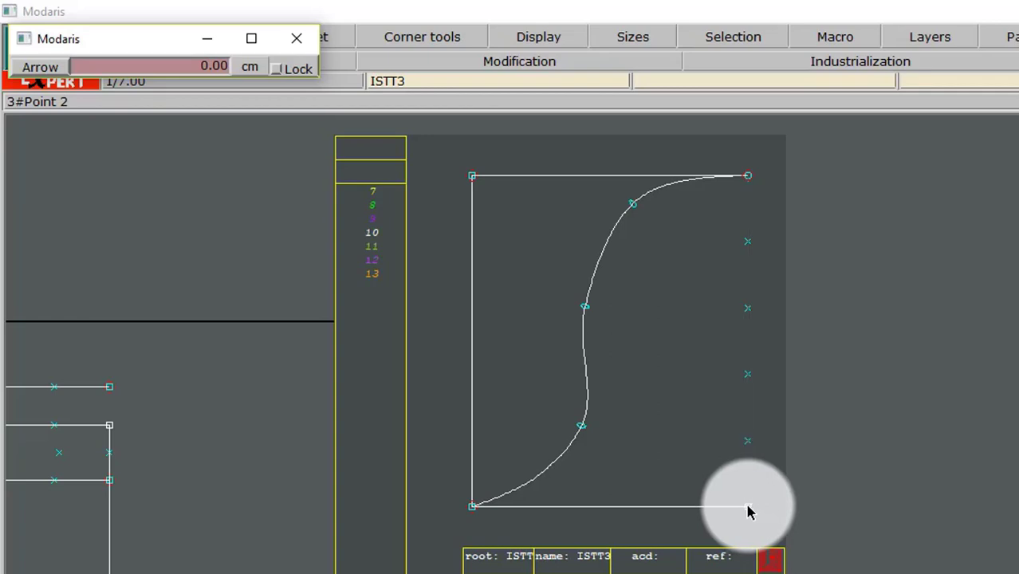
text(2)
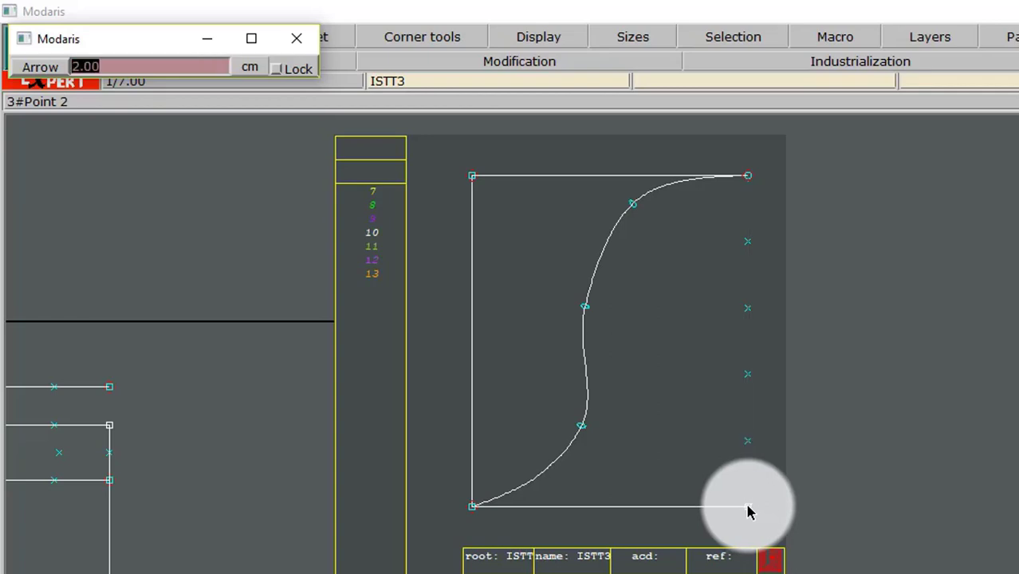
key(Return)
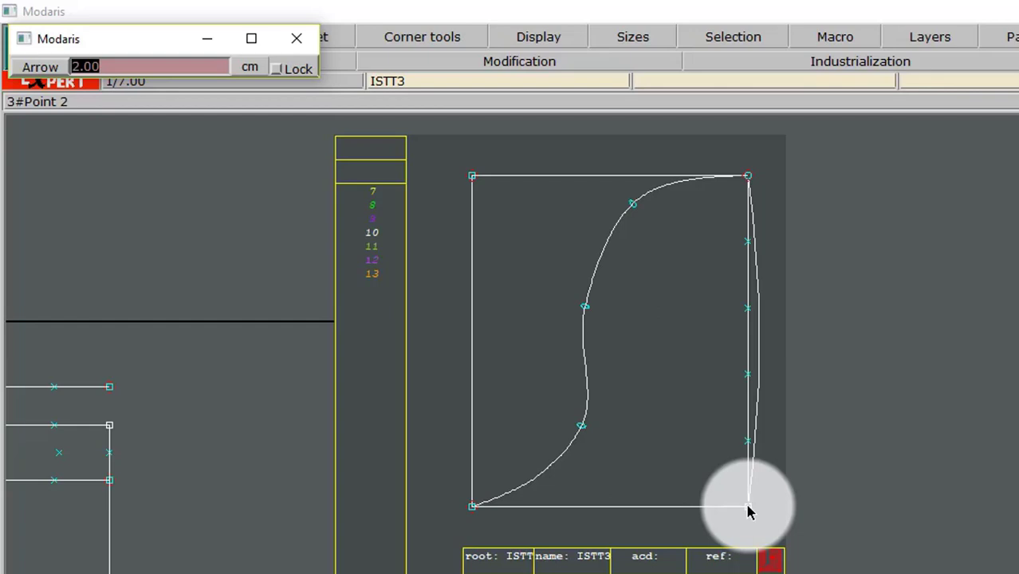
text(-2)
key(Return)
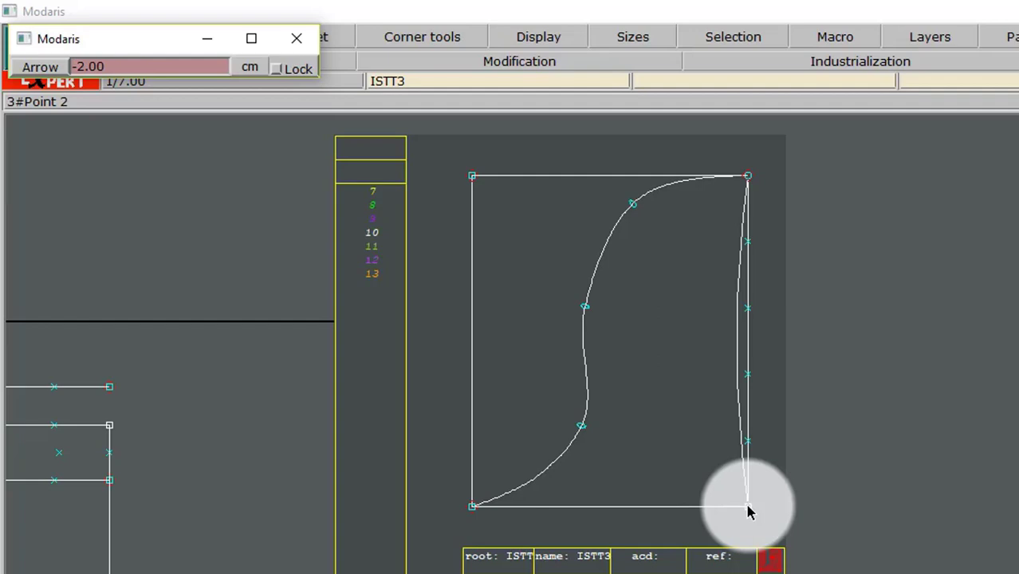
Snap the curve's lower end to the corner, confirm the inward curve, add evenly spaced points, and return to the class notes
drag(747, 511, 750, 511)
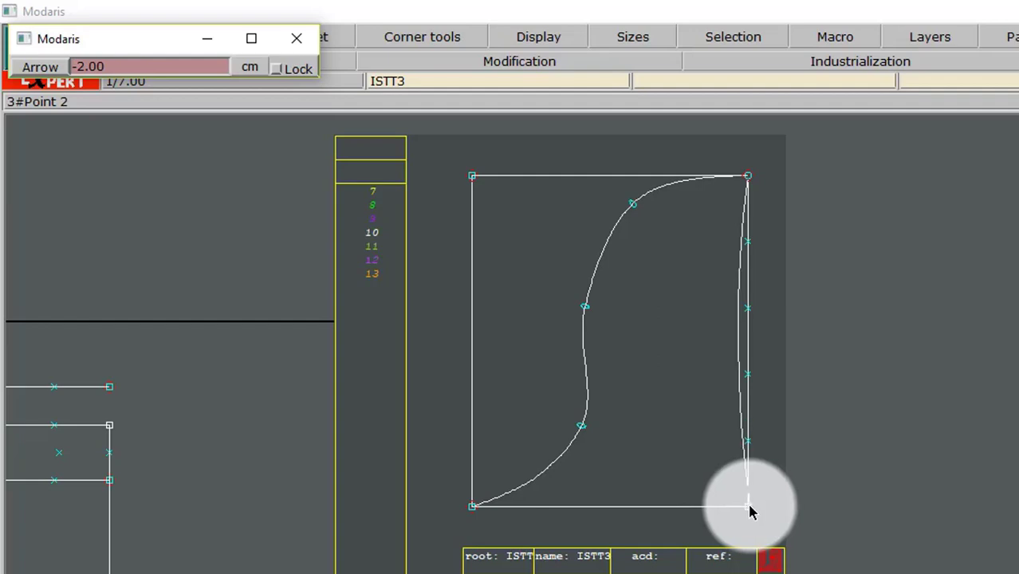
click(749, 509)
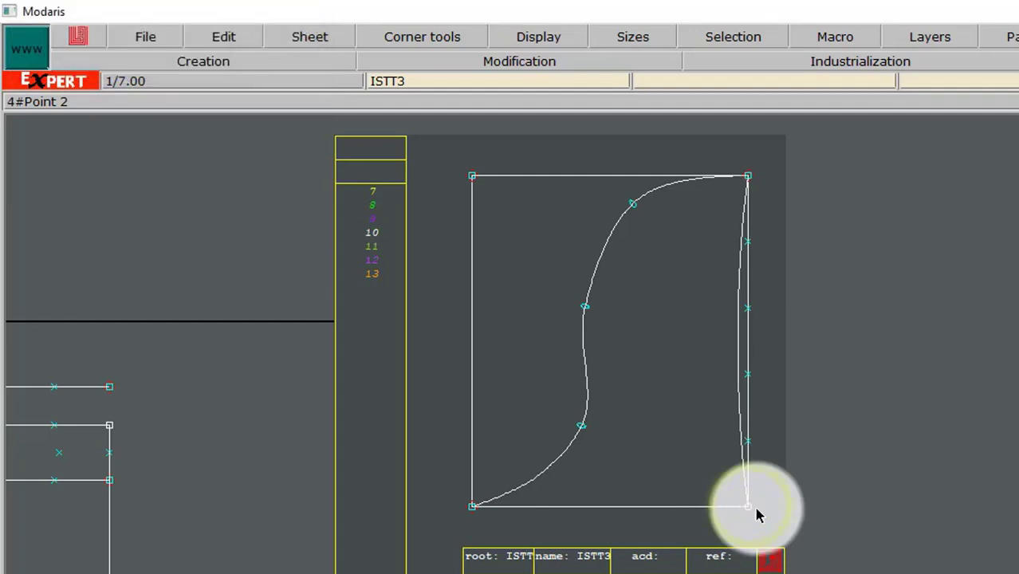
click(748, 423)
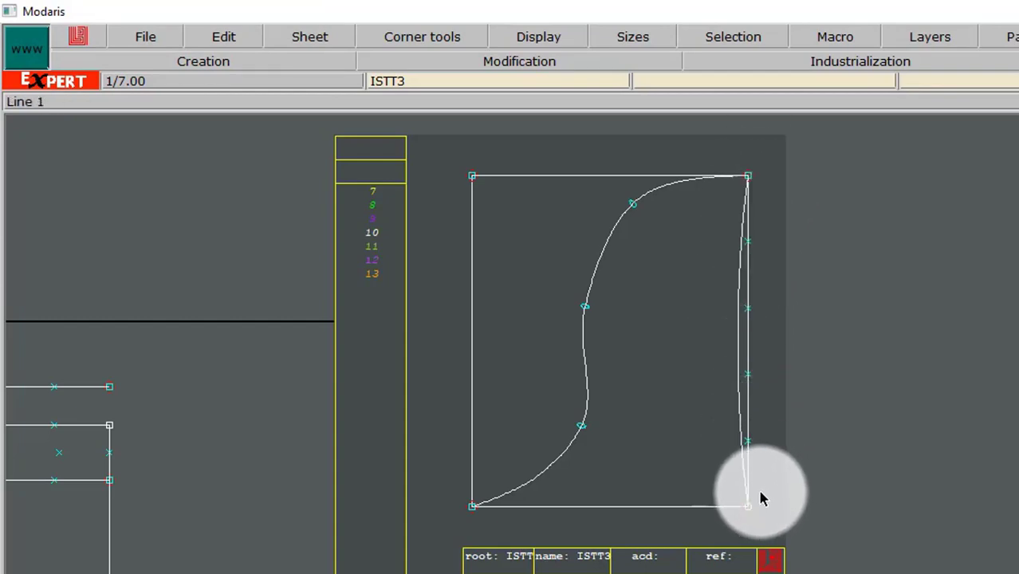
click(529, 558)
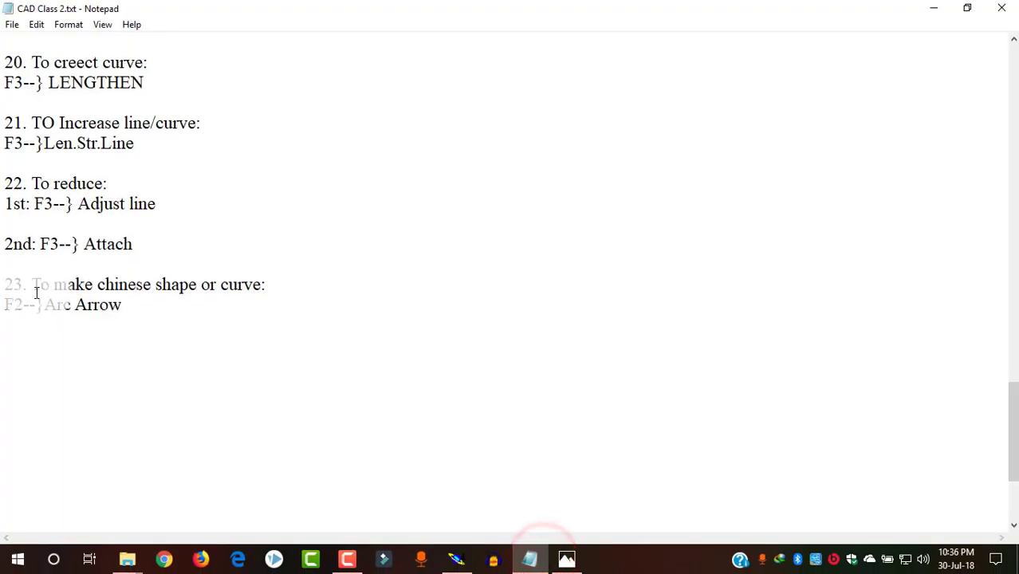
scroll(98, 299, up, 5)
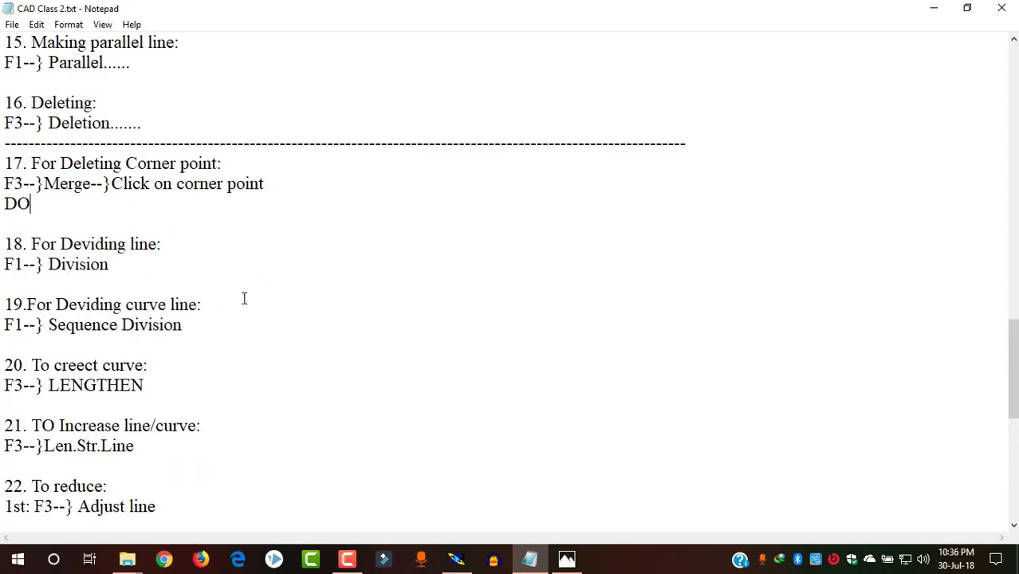
scroll(244, 298, down, 2)
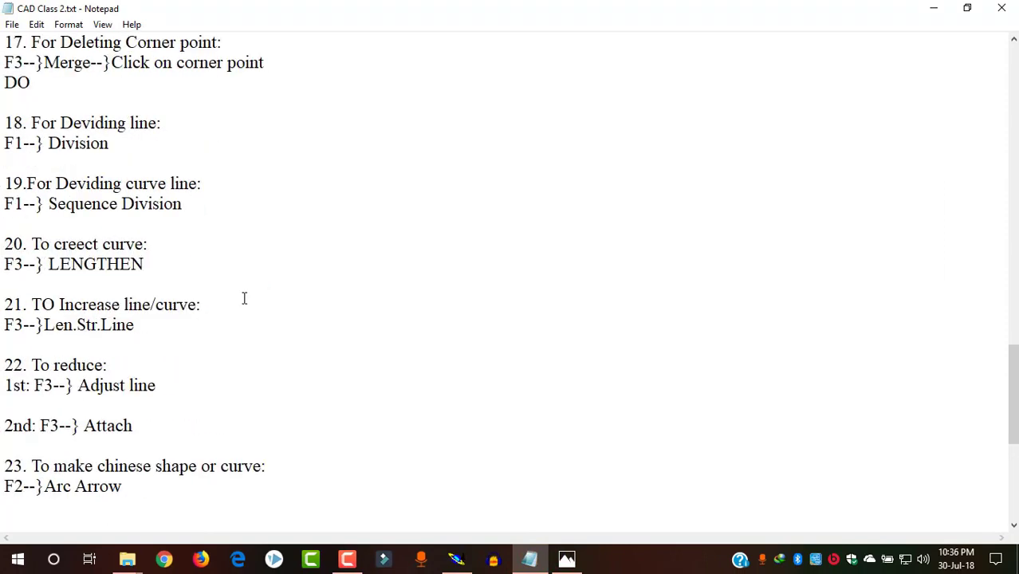